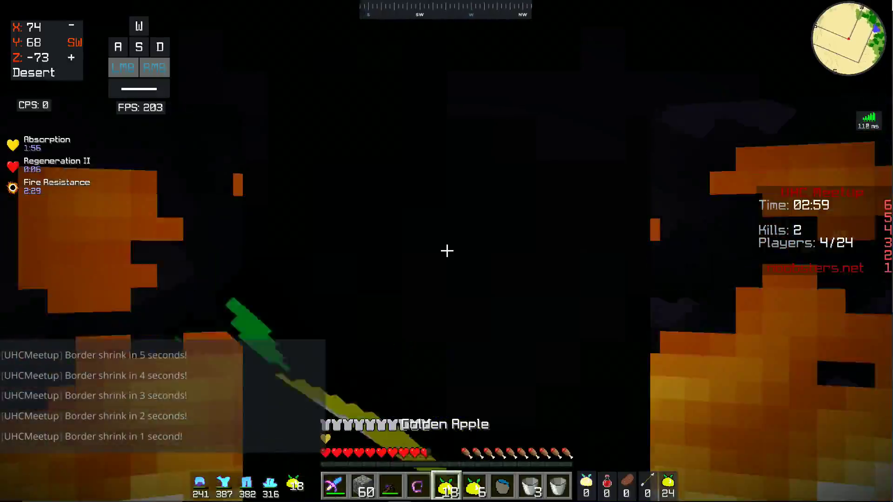
text(ps)
key(Escape)
key(w)
key(e)
key(e)
key(7)
right_click(446, 251)
right_click(446, 251)
key(2)
right_click(446, 251)
key(space)
key(5)
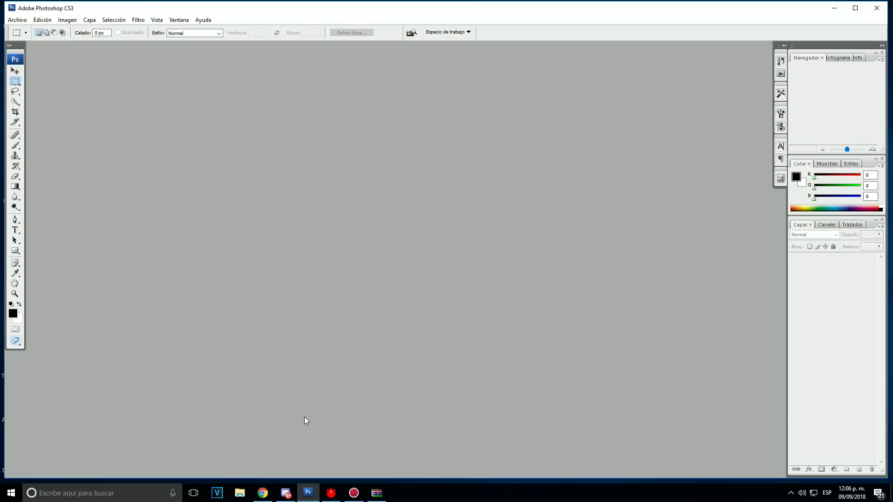
Switch to Chrome and examine the description of the video HICE MI PROPIO TEXTURE PACK, including its texture pack, timer and Photoshop download links
click(263, 492)
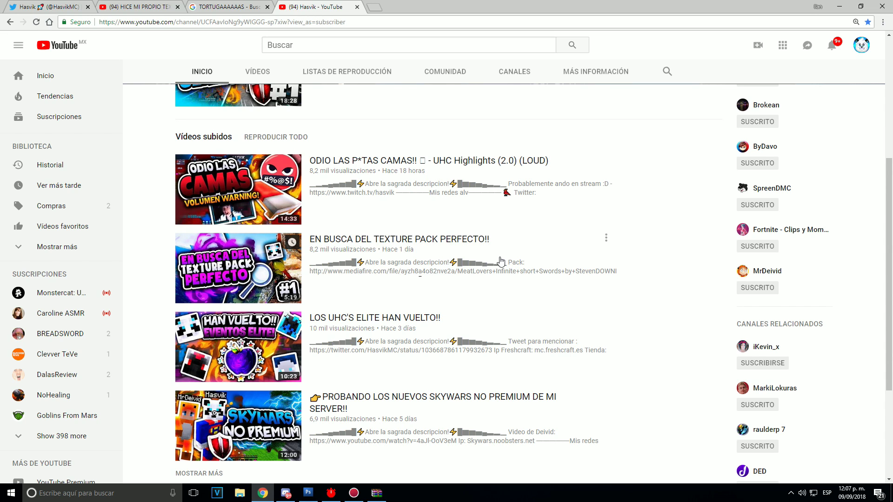
click(154, 6)
scroll(383, 234, down, 5)
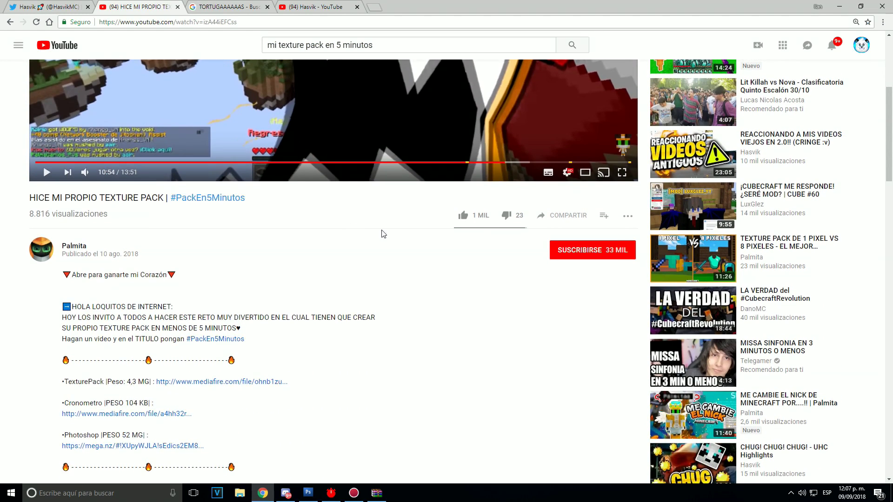
scroll(415, 222, up, 2)
scroll(424, 210, down, 1)
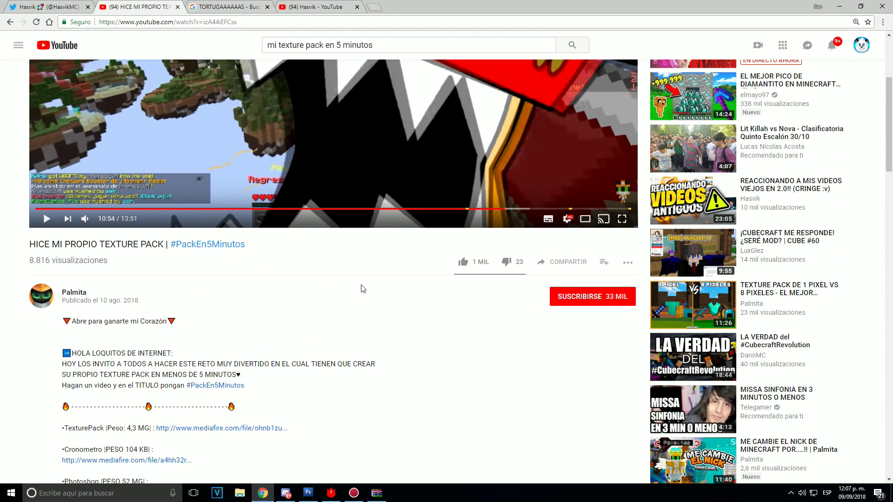
scroll(375, 283, down, 4)
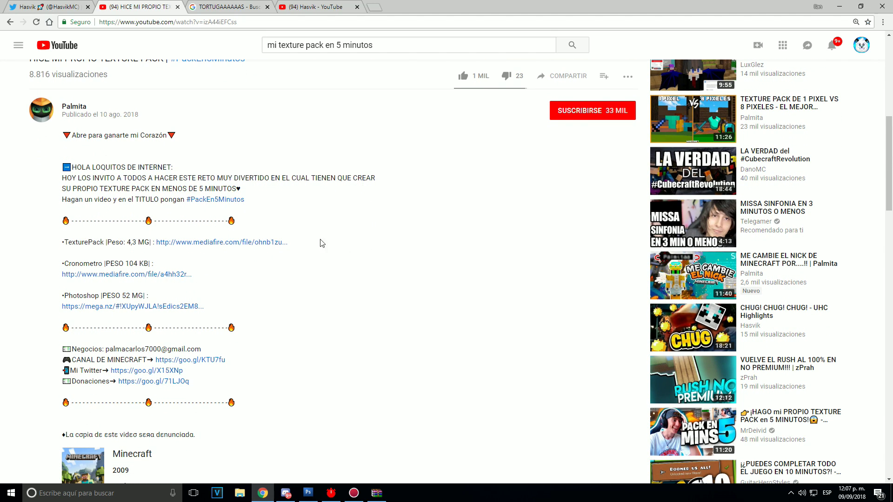
scroll(275, 259, down, 1)
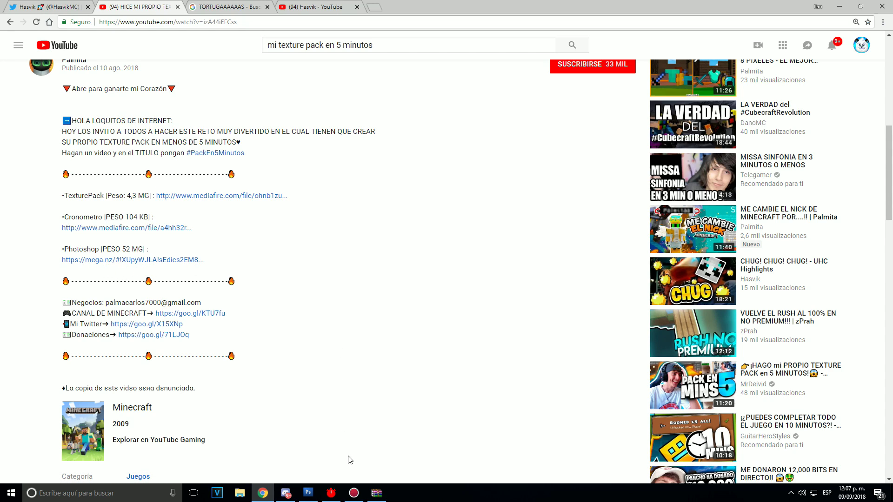
click(308, 493)
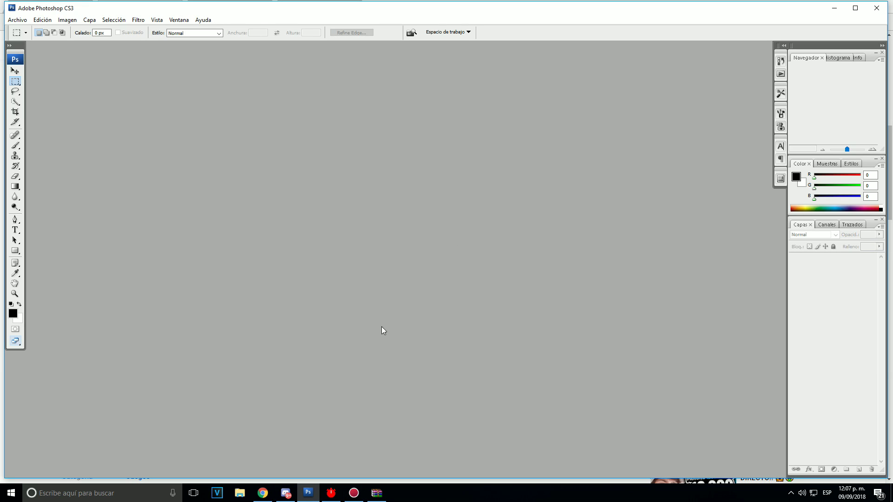
click(263, 493)
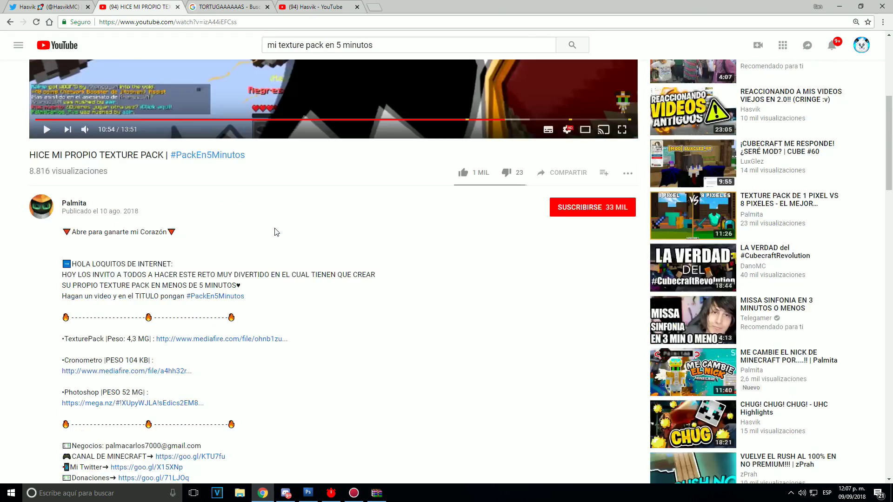
scroll(276, 232, up, 6)
key(alt+Tab)
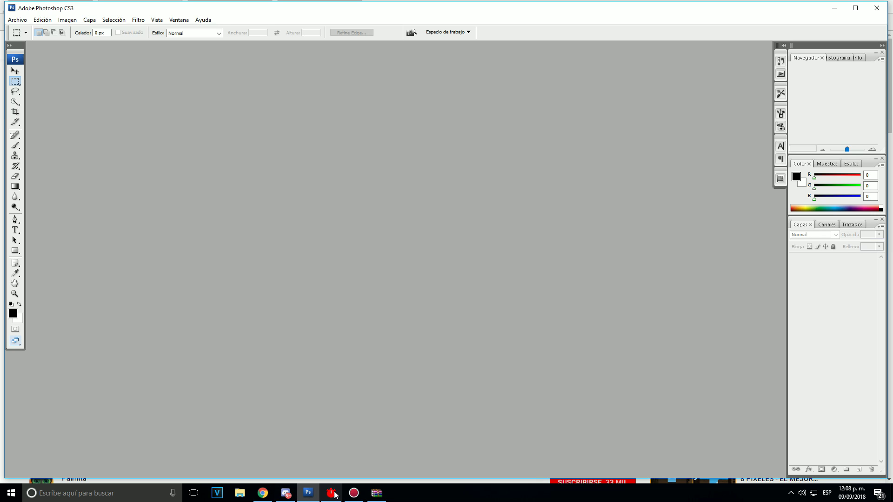
Browse to the items folder inside textures and open diamond_sword.png in Photoshop
click(381, 495)
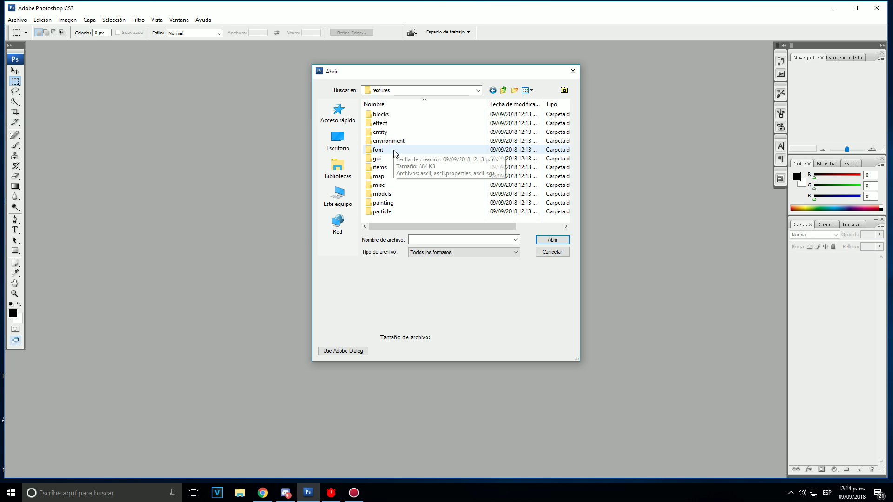
double_click(396, 167)
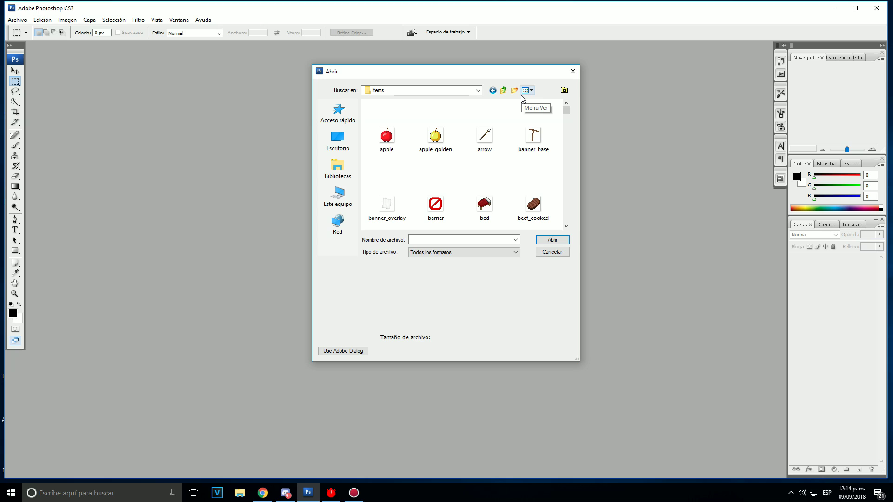
scroll(494, 166, down, 1)
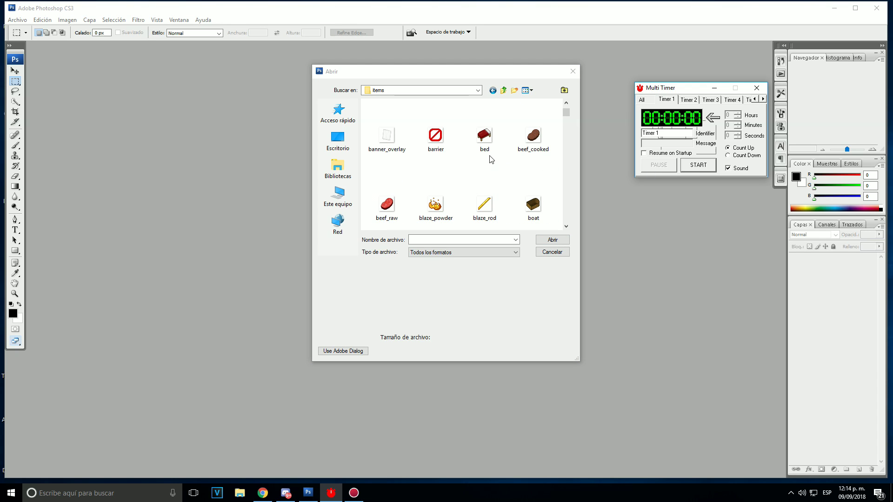
scroll(493, 161, down, 6)
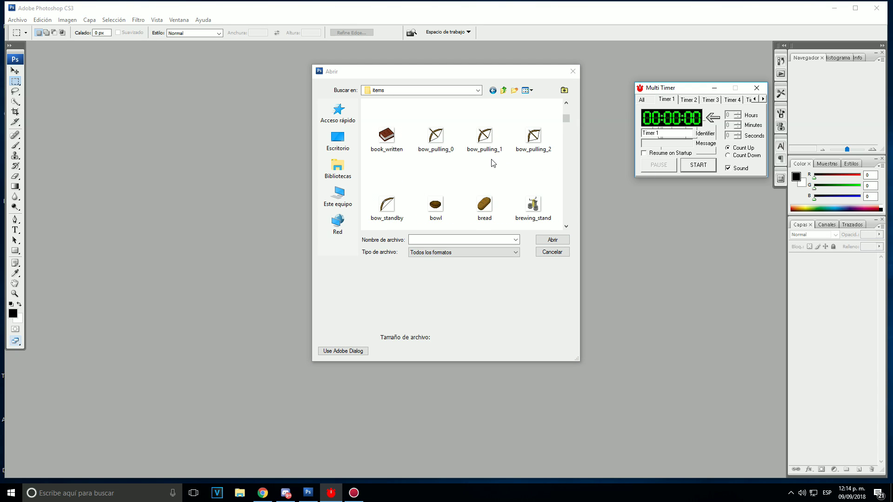
scroll(495, 163, down, 4)
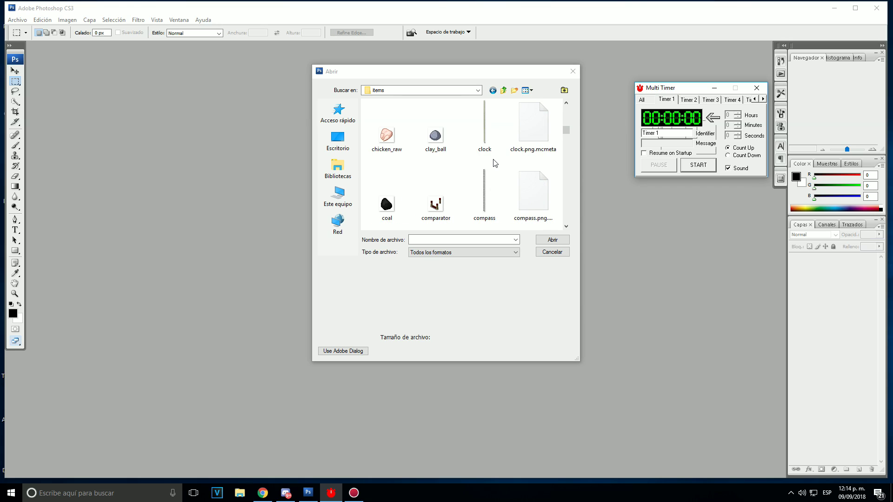
scroll(494, 163, down, 2)
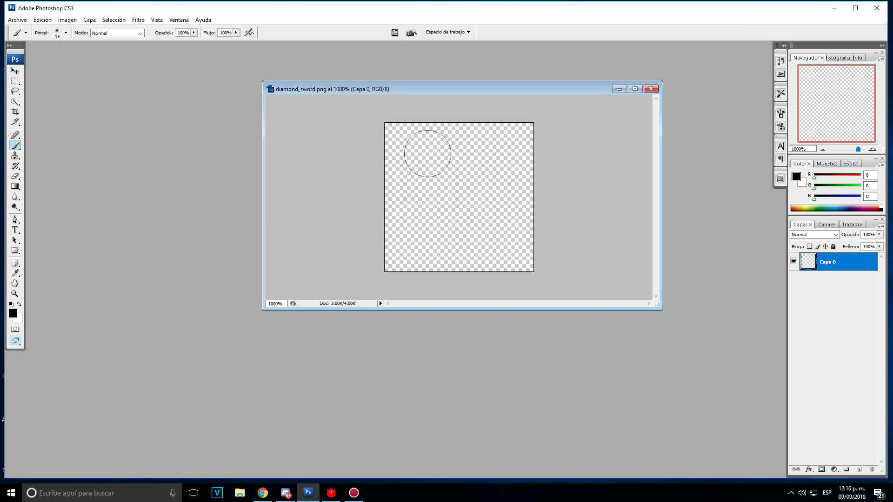
Try a soft 13 px black brush stroke on the empty diamond_sword.png canvas and erase it
drag(428, 158, 442, 152)
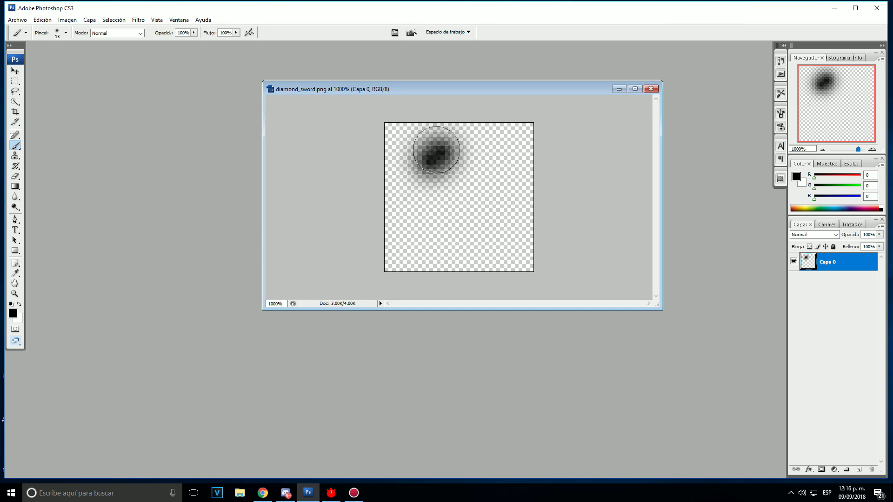
click(15, 175)
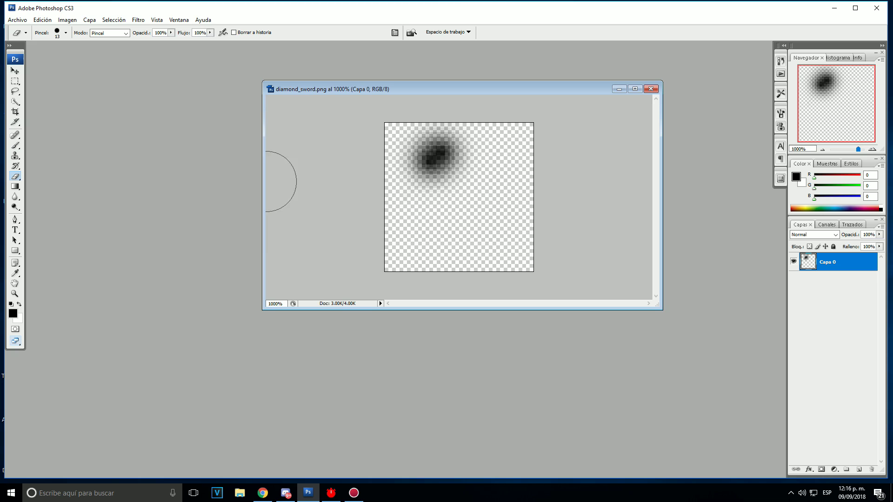
drag(409, 163, 492, 139)
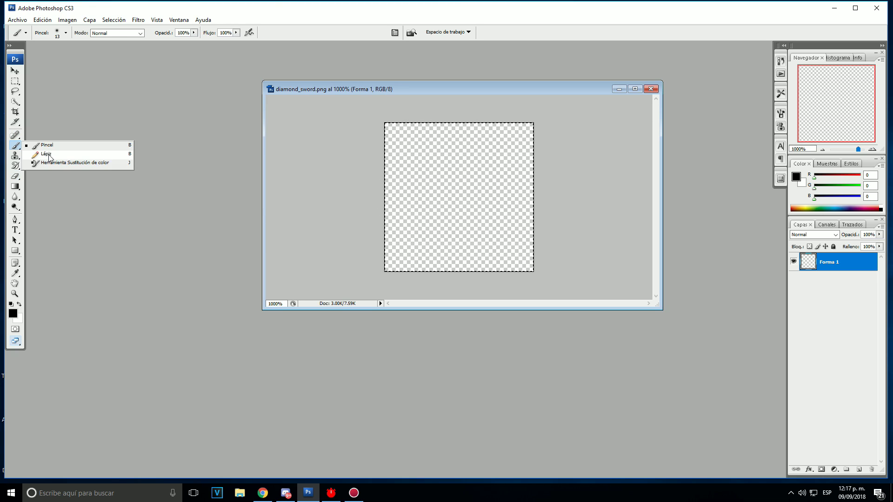
Draw a black sword outline with blade, curved guard and handle on diamond_sword.png using the 1 px Pencil
click(45, 154)
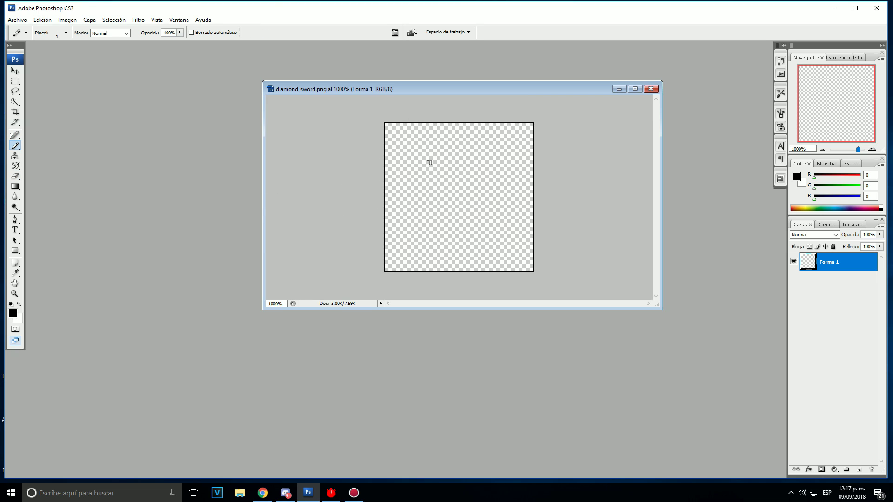
drag(431, 163, 453, 152)
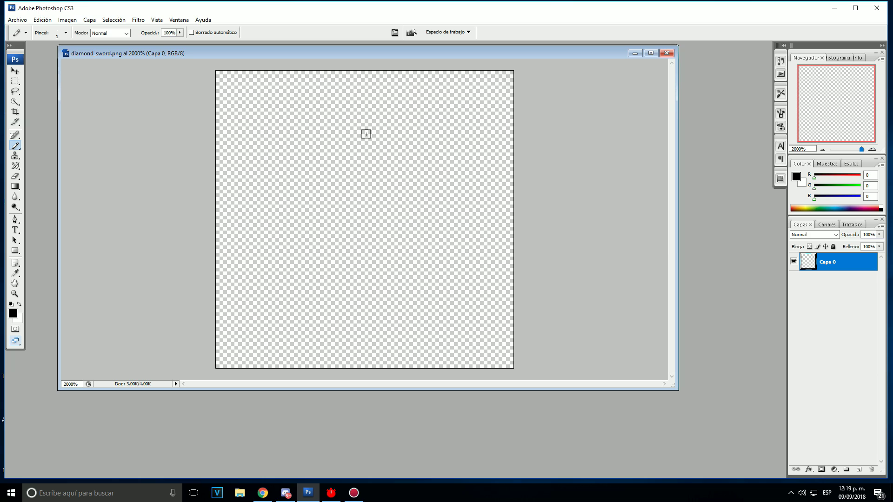
mouse_move(366, 134)
mouse_down()
mouse_move(425, 104)
mouse_move(459, 112)
mouse_move(452, 162)
mouse_move(375, 206)
mouse_move(367, 206)
mouse_move(356, 149)
mouse_move(333, 174)
mouse_move(293, 149)
mouse_move(226, 165)
mouse_move(313, 205)
mouse_move(273, 232)
mouse_move(248, 281)
mouse_move(307, 265)
mouse_move(335, 234)
mouse_move(355, 235)
mouse_move(370, 278)
mouse_move(363, 299)
mouse_move(383, 289)
mouse_move(385, 255)
mouse_move(368, 207)
mouse_up()
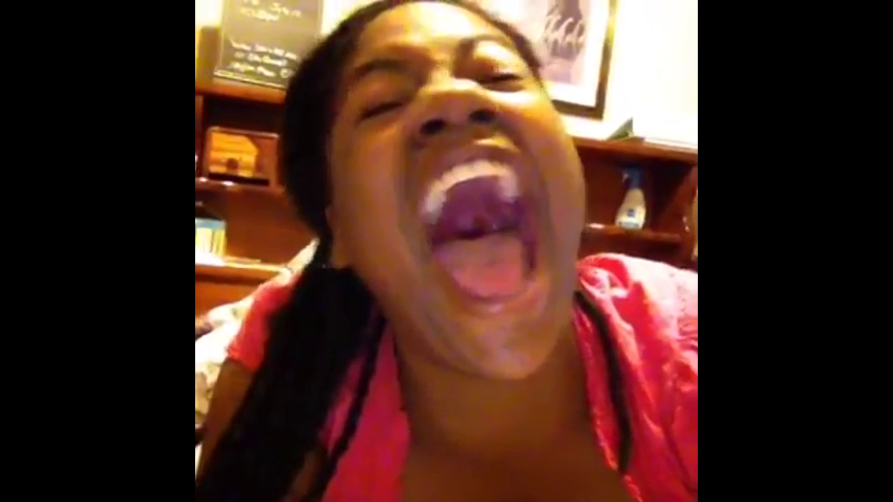
drag(313, 206, 332, 234)
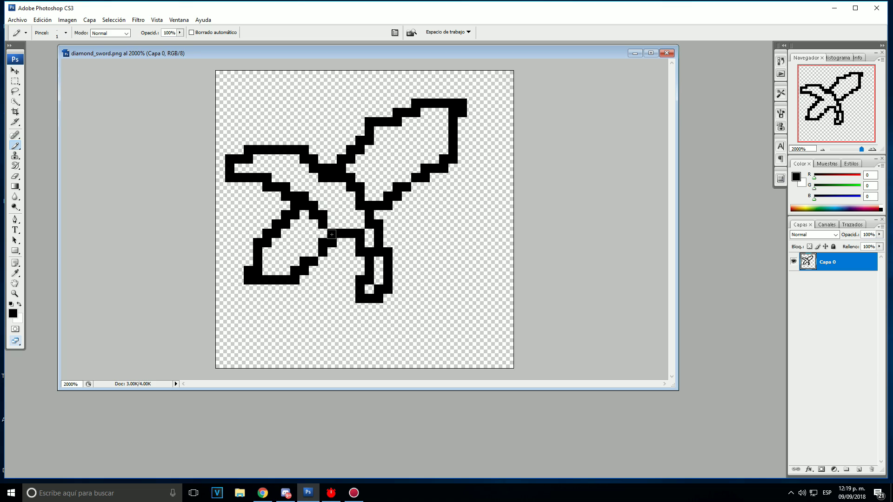
Color the sword's blade teal (RGB 0, 149, 161), its curved guard pink and its handle mustard yellow (RGB 200, 187, 0)
click(829, 210)
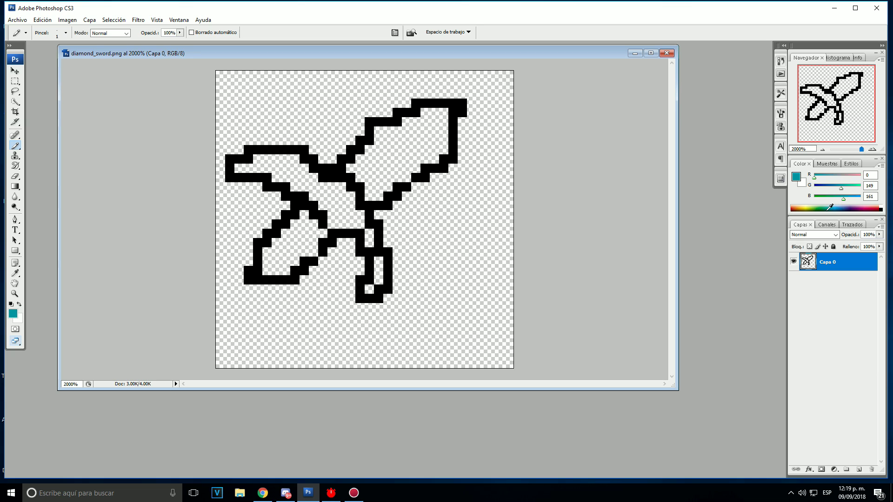
mouse_move(398, 157)
mouse_down()
mouse_move(352, 167)
mouse_move(395, 150)
mouse_move(417, 122)
mouse_move(456, 131)
mouse_move(446, 161)
mouse_move(435, 154)
mouse_move(405, 188)
mouse_up()
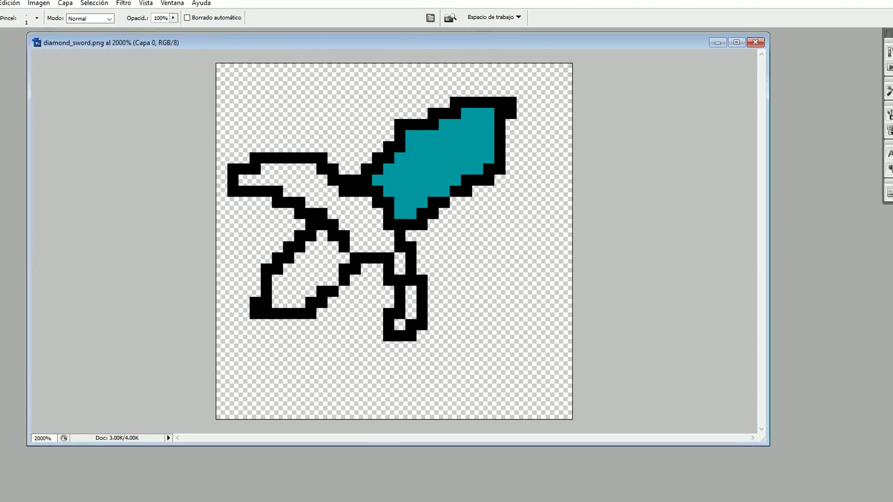
mouse_move(243, 178)
mouse_down()
mouse_move(276, 168)
mouse_move(315, 186)
mouse_move(393, 260)
mouse_move(430, 334)
mouse_move(420, 349)
mouse_up()
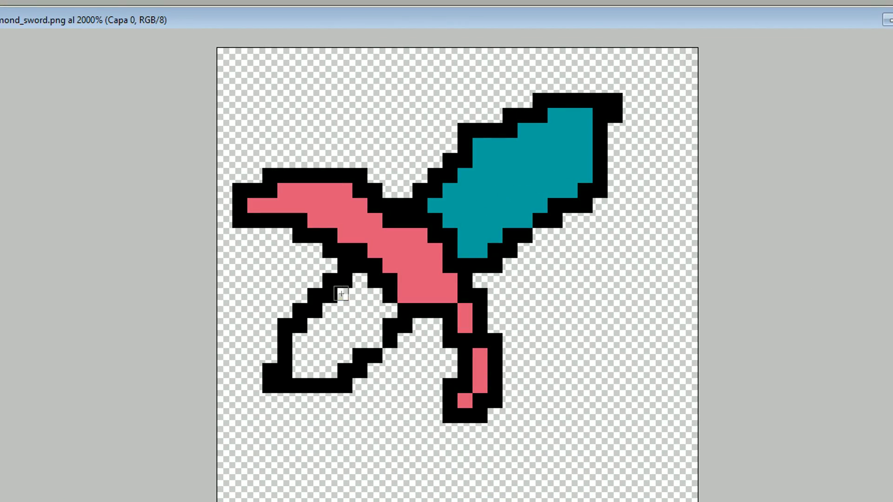
mouse_move(342, 293)
mouse_down()
mouse_move(389, 312)
mouse_move(373, 338)
mouse_move(344, 323)
mouse_move(328, 331)
mouse_up()
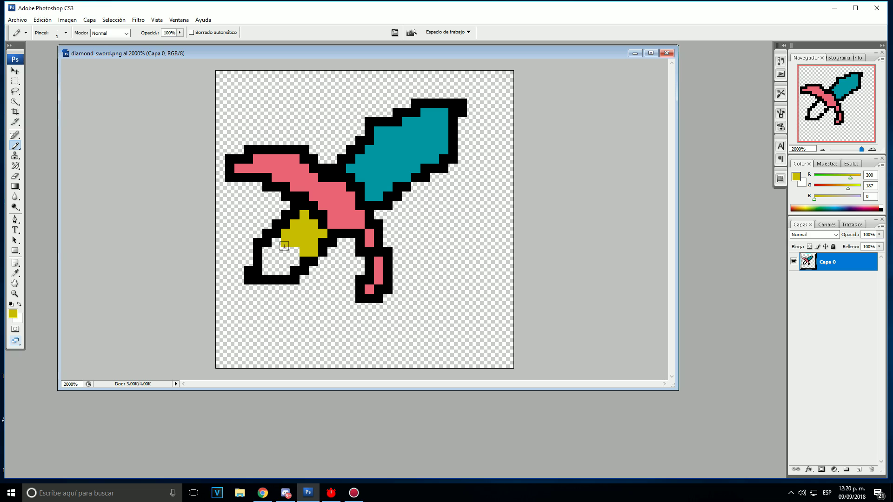
mouse_move(284, 246)
mouse_down()
mouse_move(271, 268)
mouse_move(268, 252)
mouse_move(291, 272)
mouse_up()
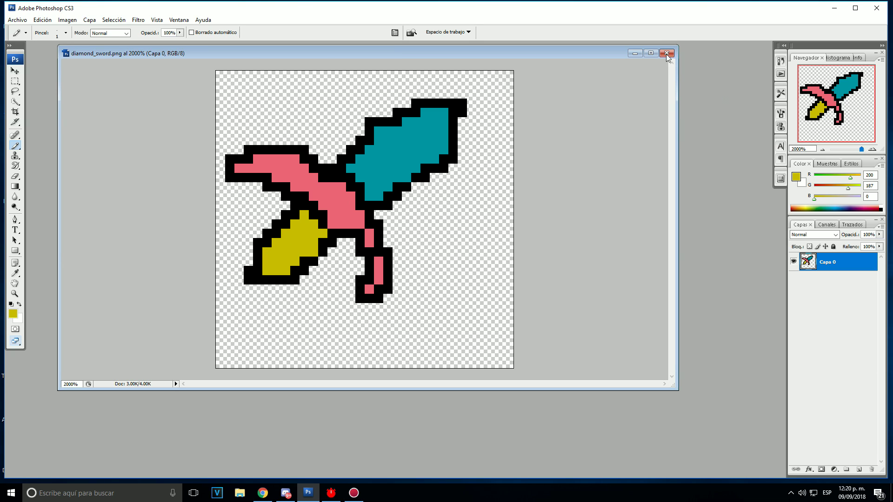
Close diamond_sword.png and save the changes
right_click(624, 76)
right_click(502, 87)
click(486, 103)
right_click(486, 102)
click(667, 53)
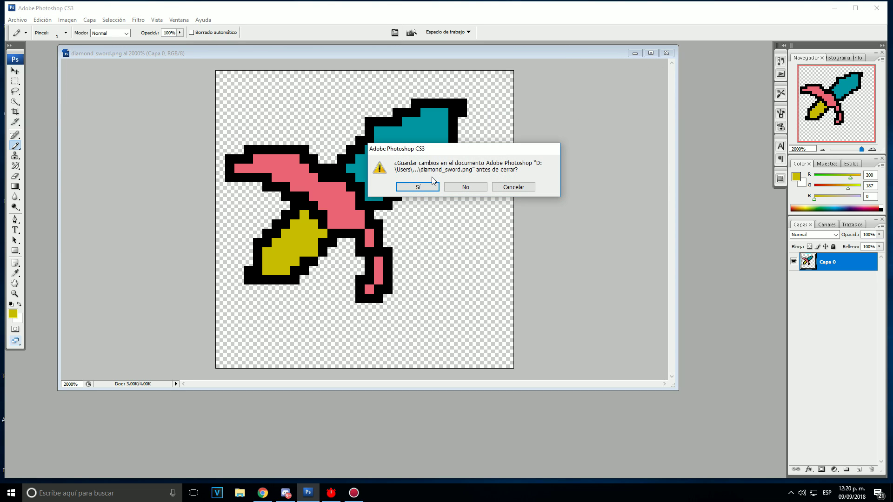
click(424, 189)
Open diamond_boots.png from the items folder
click(17, 20)
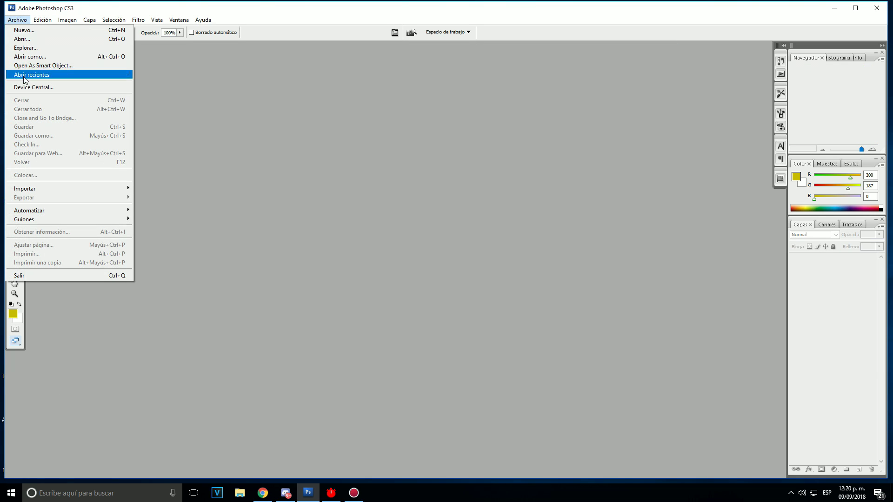
click(21, 40)
scroll(513, 174, down, 8)
scroll(514, 169, up, 2)
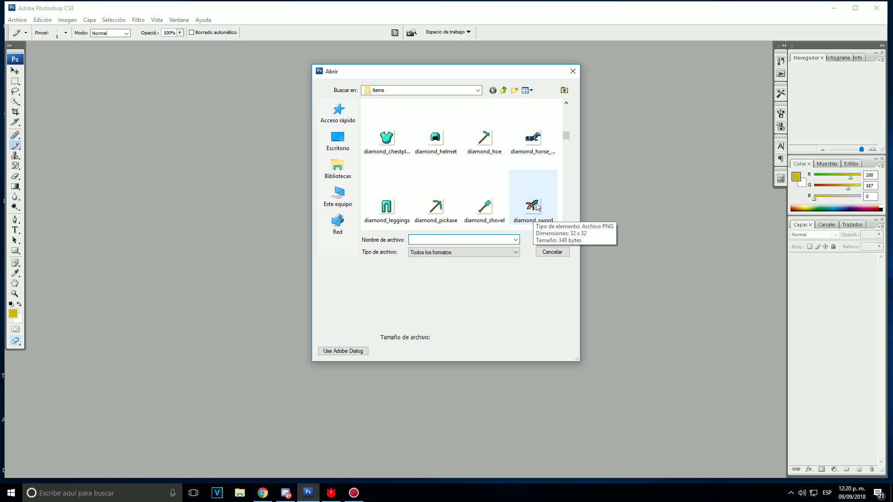
scroll(544, 189, up, 2)
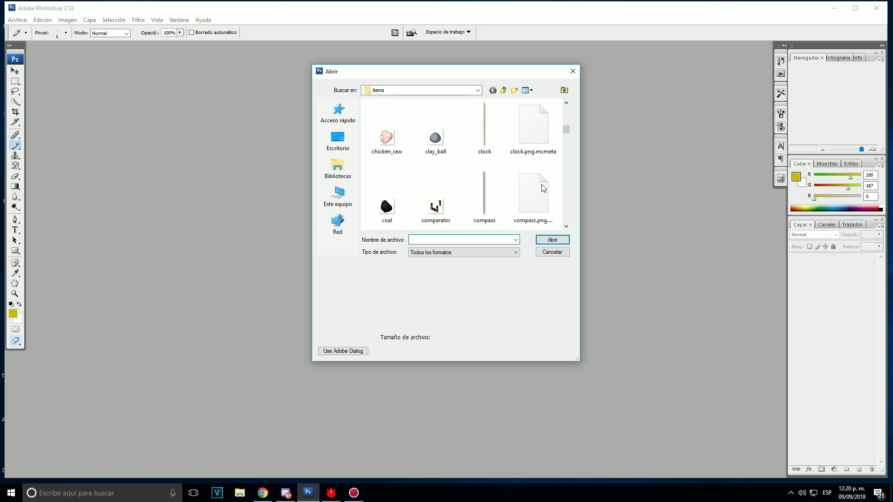
double_click(519, 192)
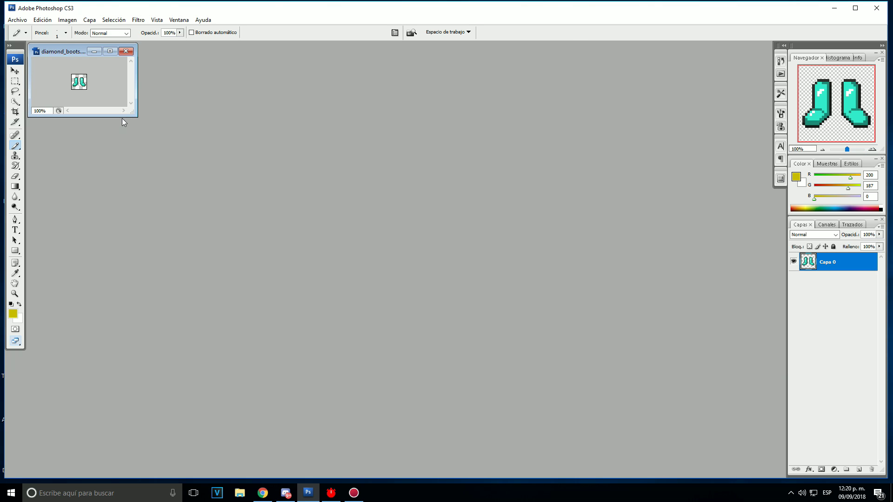
Erase the original boots from diamond_boots.png and draw a new black outline of two joined boots with the 1 px Pencil
click(15, 175)
mouse_move(353, 186)
mouse_down()
mouse_move(425, 186)
mouse_move(279, 229)
mouse_up()
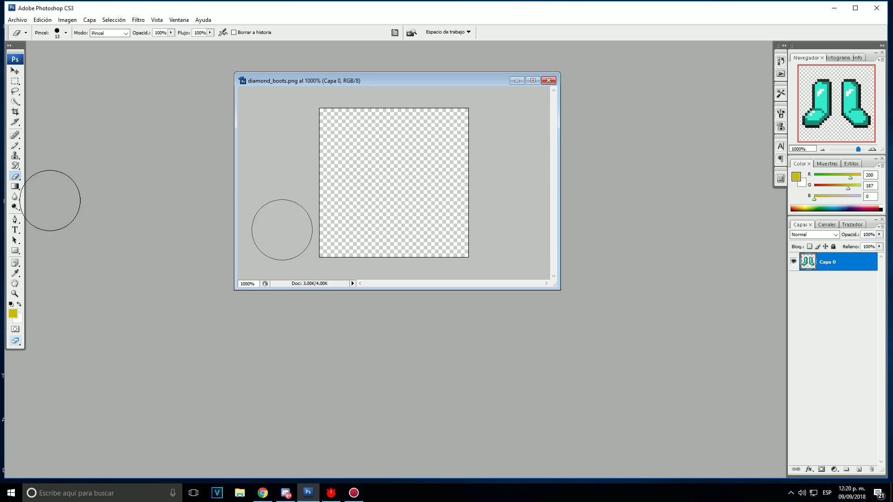
click(15, 146)
key(d)
mouse_move(365, 231)
mouse_down()
mouse_move(335, 213)
mouse_move(344, 199)
mouse_move(361, 200)
mouse_move(364, 157)
mouse_move(392, 157)
mouse_move(387, 200)
mouse_up()
mouse_move(395, 161)
mouse_down()
mouse_move(418, 197)
mouse_move(437, 200)
mouse_move(446, 216)
mouse_move(437, 229)
mouse_move(371, 236)
mouse_up()
drag(387, 199, 378, 234)
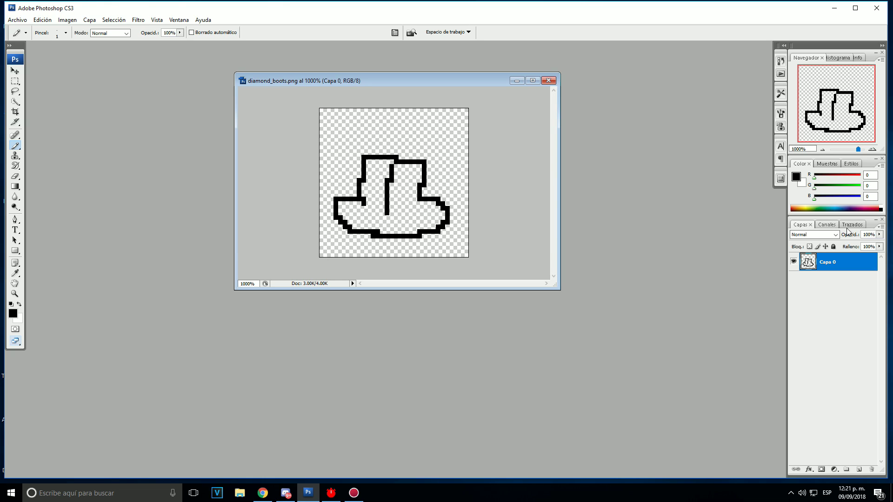
Fill the inside of the boots outline with turquoise green (RGB 0, 240, 179) using the Pencil
click(840, 207)
click(858, 186)
mouse_move(368, 162)
mouse_down()
mouse_move(388, 173)
mouse_move(369, 184)
mouse_move(372, 170)
mouse_move(369, 201)
mouse_move(381, 208)
mouse_move(343, 211)
mouse_move(353, 222)
mouse_move(383, 218)
mouse_move(388, 232)
mouse_move(435, 220)
mouse_move(442, 211)
mouse_move(396, 168)
mouse_move(408, 175)
mouse_move(396, 181)
mouse_move(394, 210)
mouse_move(417, 225)
mouse_move(404, 186)
mouse_move(407, 212)
mouse_up()
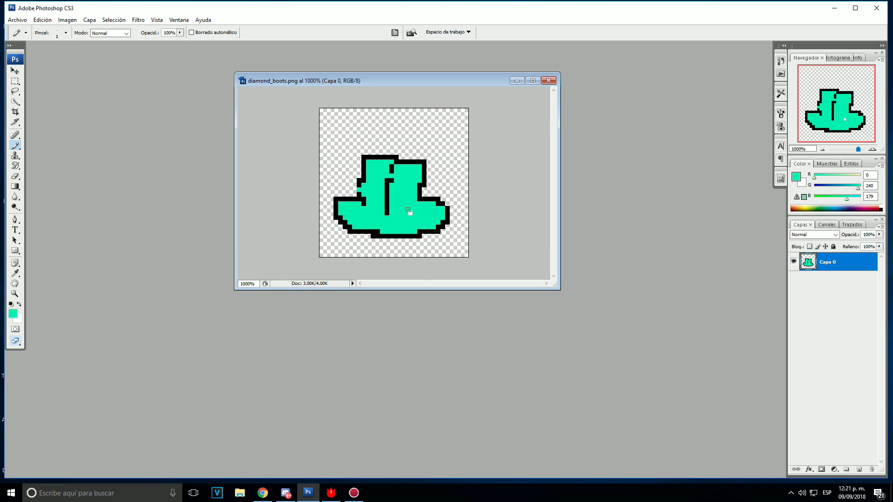
Close diamond_boots.png and save the changes
right_click(410, 212)
click(406, 202)
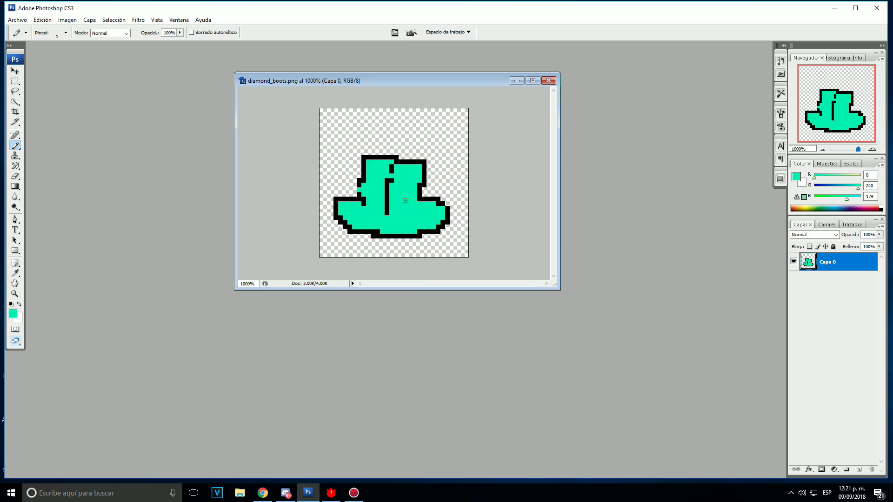
click(549, 80)
click(420, 187)
Open diamond_chestplate.png from the items folder
click(17, 19)
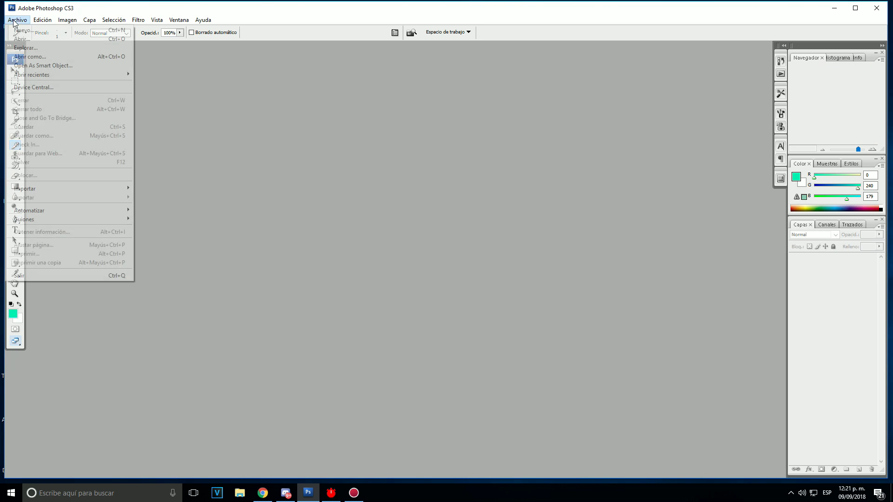
click(39, 41)
scroll(423, 173, down, 10)
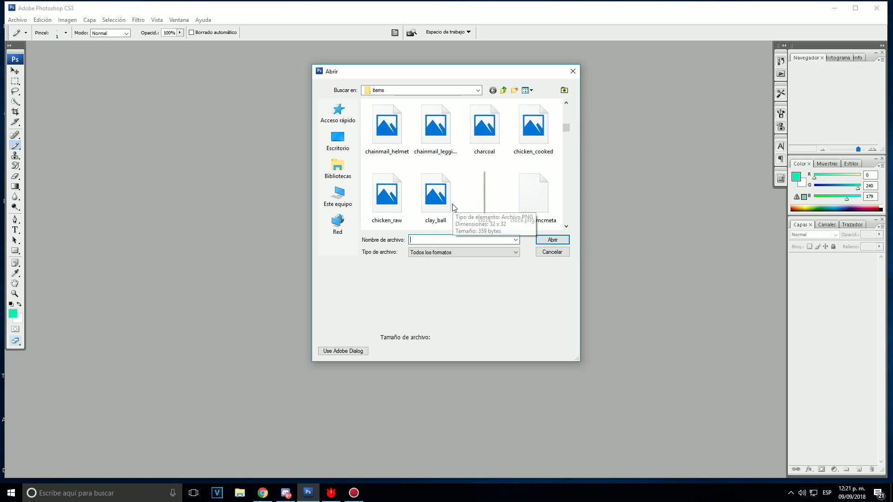
scroll(462, 189, down, 2)
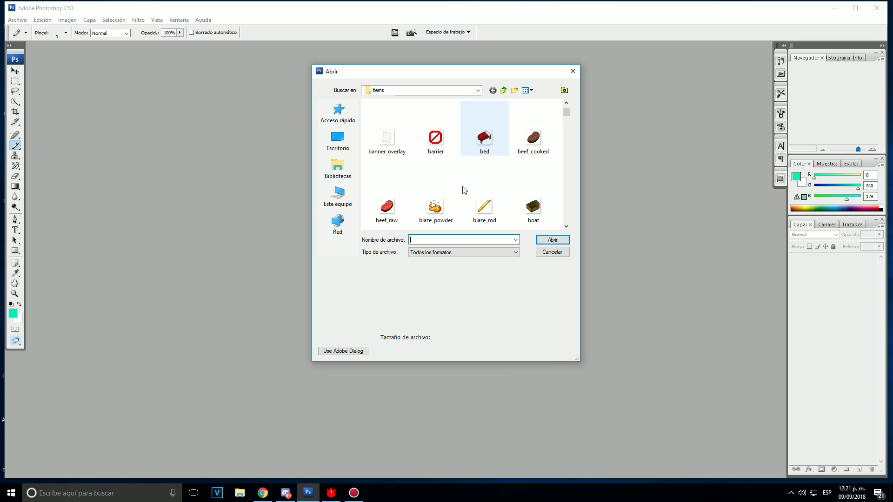
scroll(466, 187, down, 10)
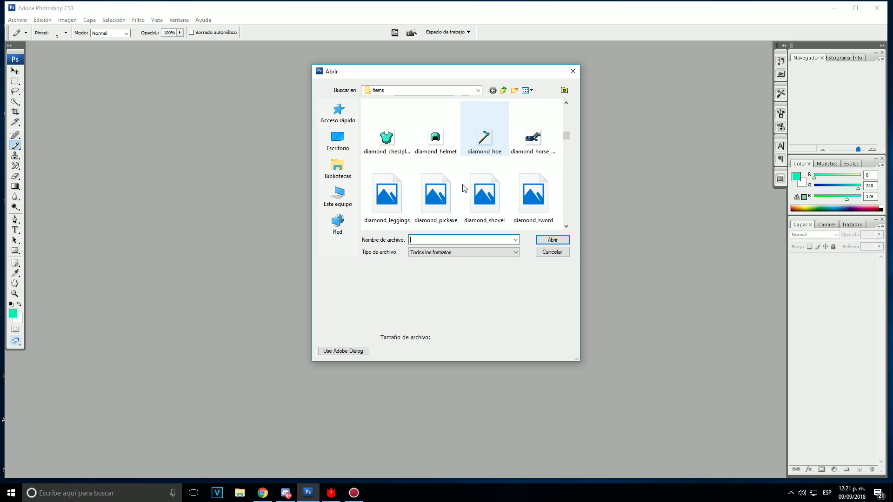
double_click(386, 206)
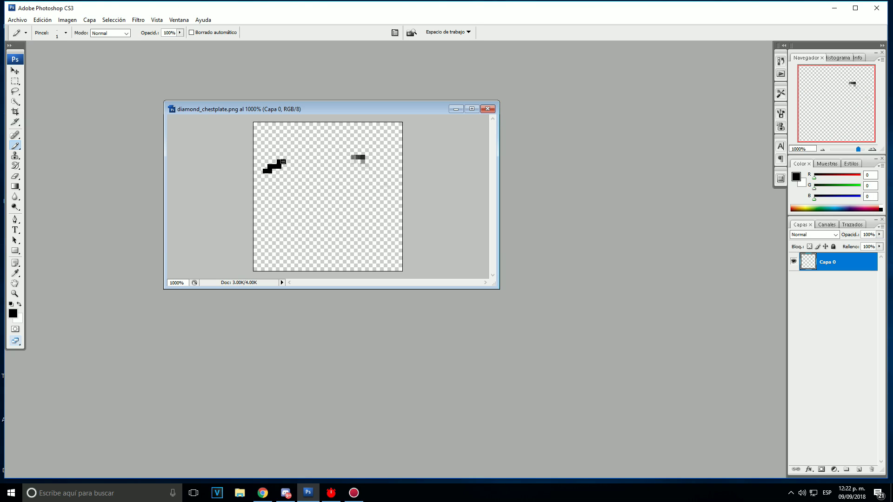
Draw a new black chestplate outline in diamond_chestplate.png with the 1 px Pencil and fill it with cyan (RGB 0, 224, 220)
mouse_move(281, 156)
mouse_down()
mouse_move(384, 174)
mouse_move(355, 223)
mouse_move(315, 242)
mouse_up()
drag(267, 172, 308, 238)
click(849, 208)
mouse_move(275, 172)
mouse_down()
mouse_move(292, 161)
mouse_move(289, 179)
mouse_move(302, 178)
mouse_move(313, 201)
mouse_move(322, 180)
mouse_move(360, 166)
mouse_move(374, 178)
mouse_move(344, 237)
mouse_move(329, 236)
mouse_move(318, 185)
mouse_move(336, 233)
mouse_move(352, 223)
mouse_move(339, 216)
mouse_move(349, 204)
mouse_move(337, 202)
mouse_move(354, 173)
mouse_move(354, 198)
mouse_move(367, 179)
mouse_up()
Close diamond_chestplate.png with its changes saved and open diamond_helmet.png
click(485, 110)
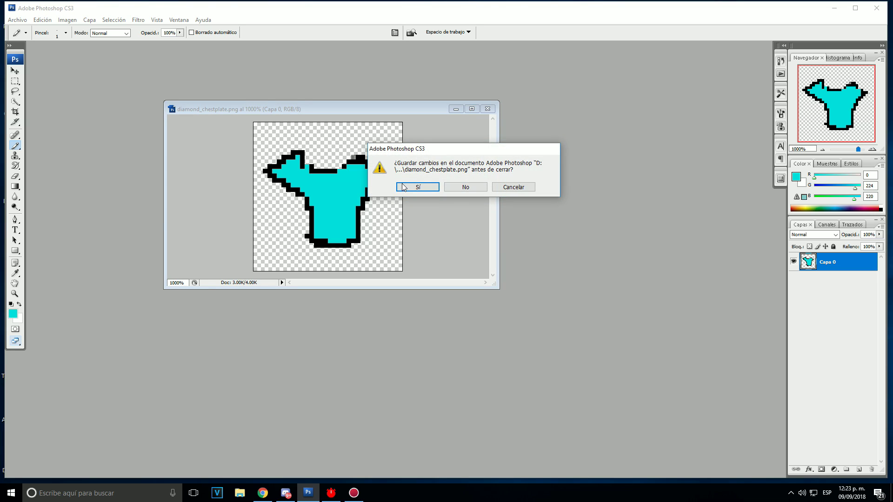
click(409, 187)
click(18, 19)
click(19, 39)
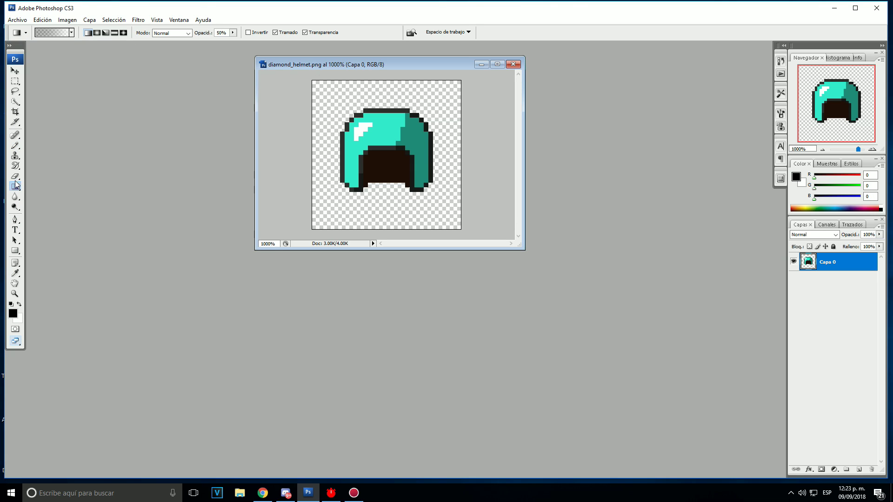
Erase the original helmet and draw a black rounded helmet outline with a solid black face opening using the Pencil
click(15, 176)
mouse_move(325, 177)
mouse_down()
mouse_move(363, 190)
mouse_move(484, 195)
mouse_move(465, 204)
mouse_up()
click(15, 145)
mouse_move(356, 185)
mouse_down()
mouse_move(402, 185)
mouse_move(361, 190)
mouse_up()
mouse_move(355, 185)
mouse_down()
mouse_move(404, 184)
mouse_move(373, 118)
mouse_move(415, 186)
mouse_move(373, 189)
mouse_move(375, 172)
mouse_move(366, 176)
mouse_move(387, 188)
mouse_move(378, 167)
mouse_up()
Fill the inside of the helmet outline with teal (RGB 0, 166, 166) and reset the foreground colour to black
click(830, 209)
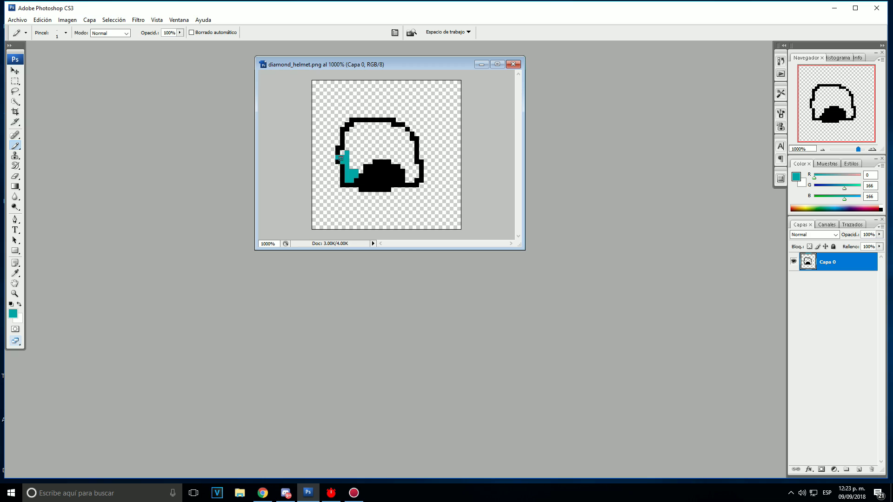
mouse_move(350, 133)
mouse_down()
mouse_move(405, 136)
mouse_move(415, 175)
mouse_move(408, 154)
mouse_move(393, 161)
mouse_move(406, 144)
mouse_move(355, 134)
mouse_move(357, 165)
mouse_move(362, 146)
mouse_move(384, 139)
mouse_up()
key(d)
Close diamond_helmet.png with its changes saved and open diamond_leggings.png from the items folder
click(514, 64)
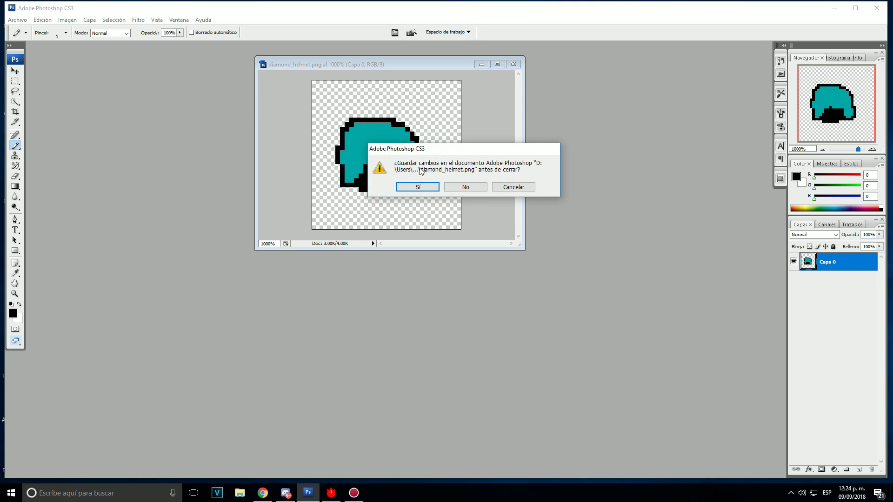
click(430, 186)
click(17, 20)
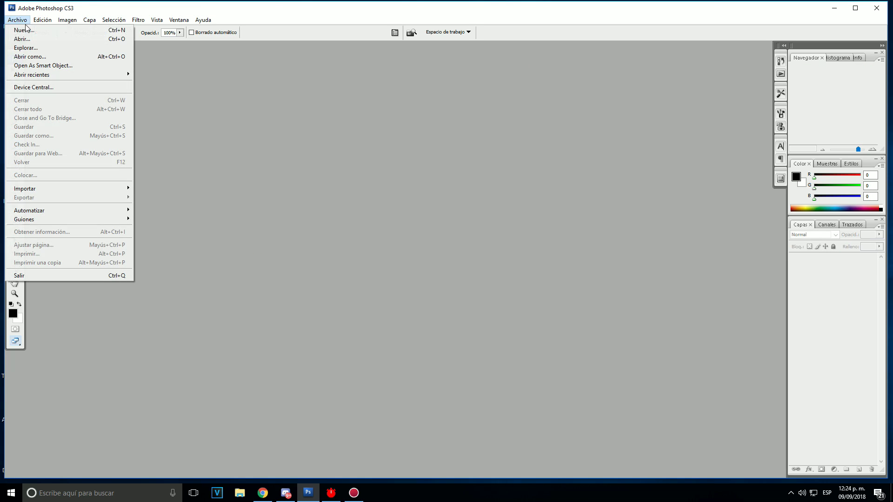
click(38, 41)
scroll(479, 140, down, 1)
scroll(422, 134, up, 1)
scroll(475, 179, down, 5)
scroll(478, 176, up, 1)
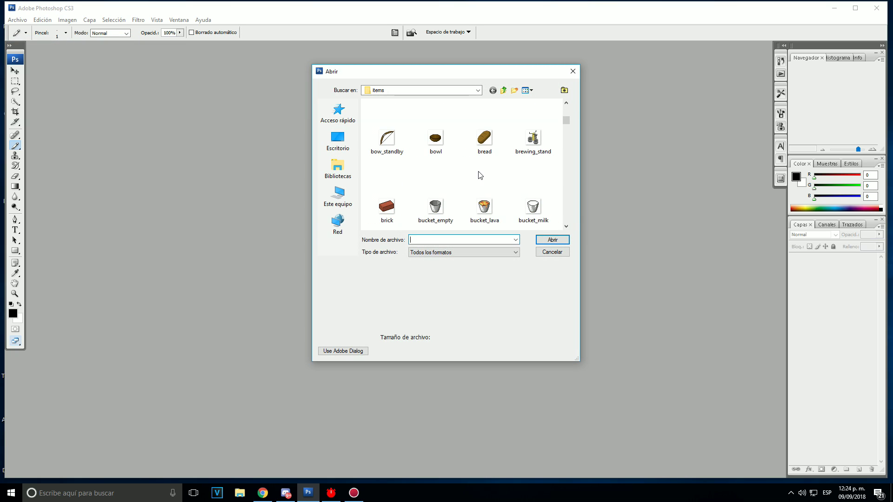
scroll(479, 176, down, 1)
scroll(479, 176, down, 6)
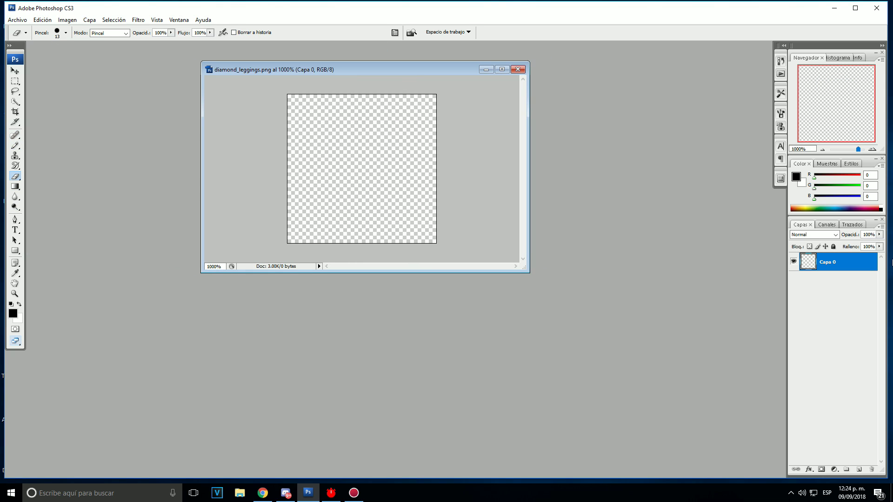
Draw a black leggings outline in the emptied diamond_leggings.png with the Pencil and colour its inside
click(15, 146)
mouse_move(322, 222)
mouse_down()
mouse_move(355, 178)
mouse_move(365, 218)
mouse_move(394, 165)
mouse_move(322, 216)
mouse_up()
click(835, 208)
mouse_move(355, 162)
mouse_down()
mouse_move(323, 171)
mouse_move(356, 140)
mouse_move(386, 158)
mouse_move(377, 216)
mouse_move(367, 188)
mouse_move(349, 204)
mouse_move(328, 181)
mouse_move(379, 147)
mouse_move(372, 160)
mouse_move(385, 214)
mouse_move(370, 197)
mouse_move(381, 170)
mouse_move(359, 160)
mouse_move(332, 167)
mouse_move(345, 198)
mouse_move(341, 178)
mouse_up()
alt+click(407, 140)
drag(392, 139, 392, 152)
click(880, 209)
Open apple_golden.png from the items folder and enlarge its window for editing
double_click(434, 135)
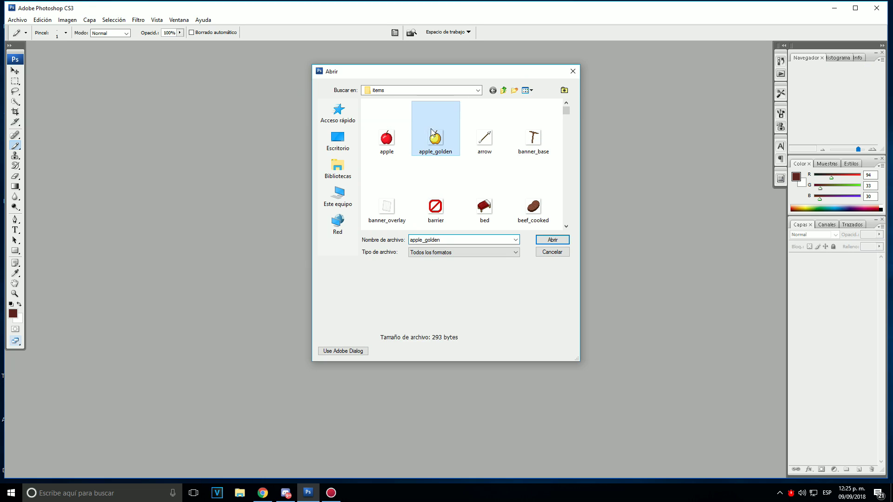
drag(135, 121, 335, 204)
drag(213, 48, 447, 88)
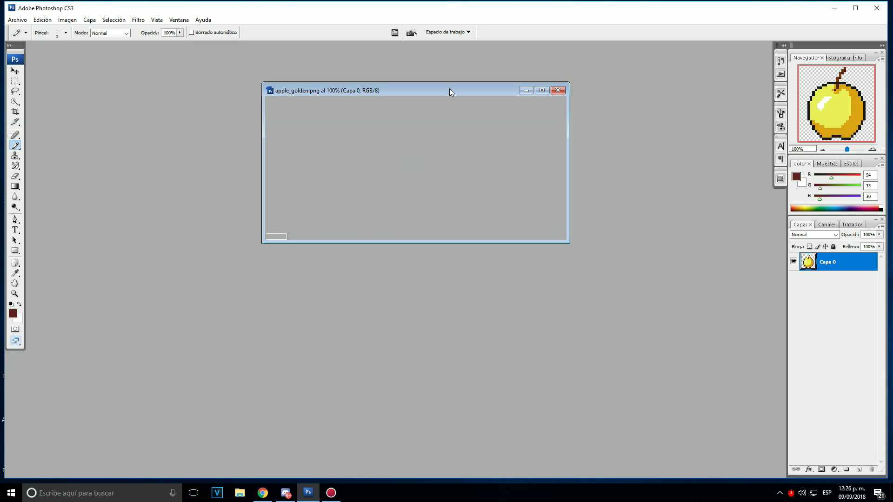
drag(566, 241, 606, 266)
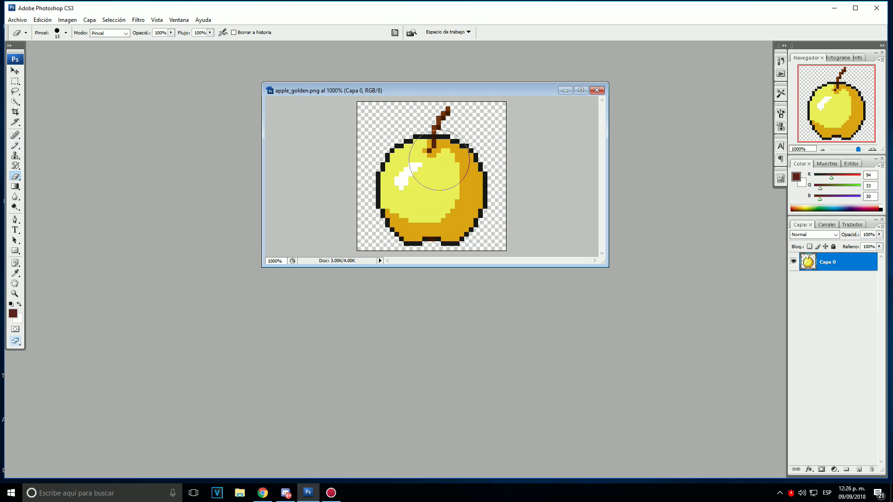
Erase the original golden apple and draw a black outline of a round fruit with two leaves on top using the Pencil
mouse_move(439, 160)
mouse_down()
mouse_move(341, 254)
mouse_move(483, 247)
mouse_move(442, 207)
mouse_up()
key(d)
key(b)
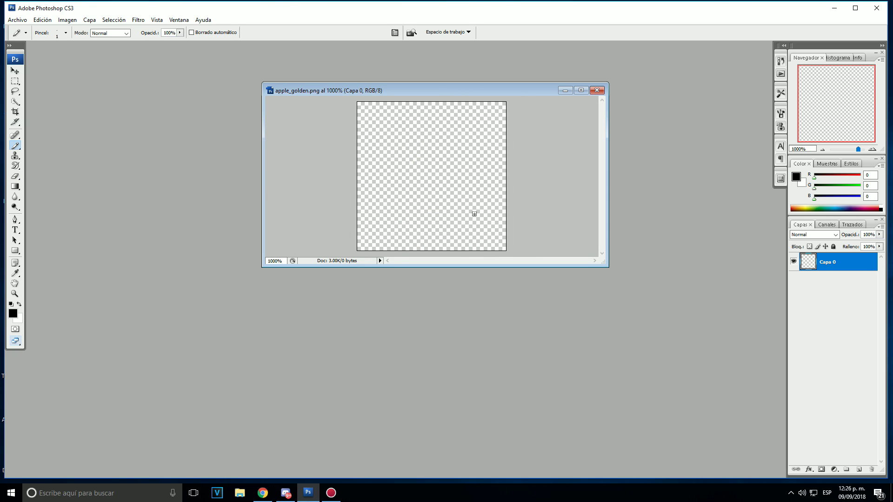
mouse_move(447, 236)
mouse_down()
mouse_move(406, 232)
mouse_move(374, 213)
mouse_move(374, 186)
mouse_move(390, 165)
mouse_move(440, 152)
mouse_move(467, 169)
mouse_move(482, 216)
mouse_up()
drag(424, 151, 400, 128)
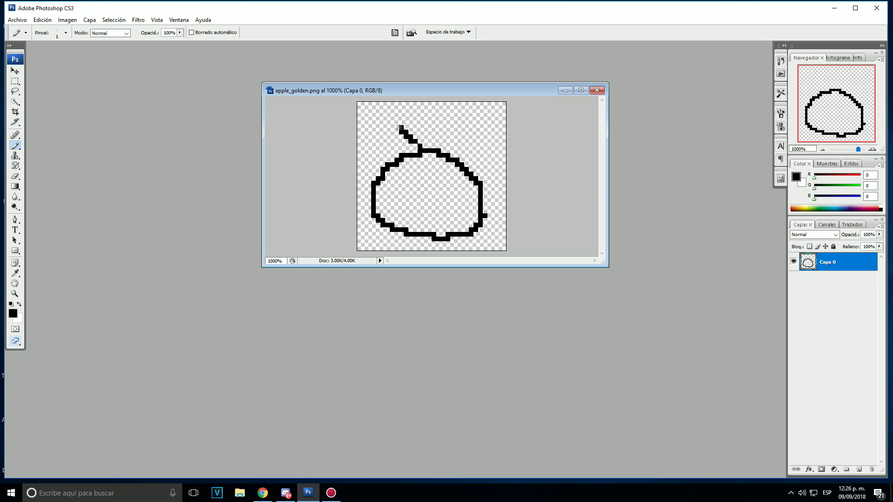
mouse_move(444, 151)
mouse_down()
mouse_move(472, 129)
mouse_move(452, 155)
mouse_up()
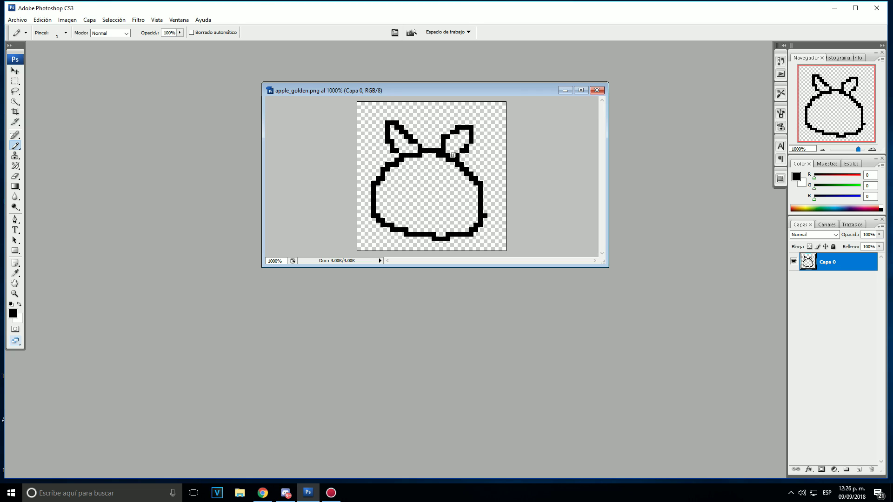
Fill the two leaves of the fruit with green (RGB 0, 204, 40)
click(824, 206)
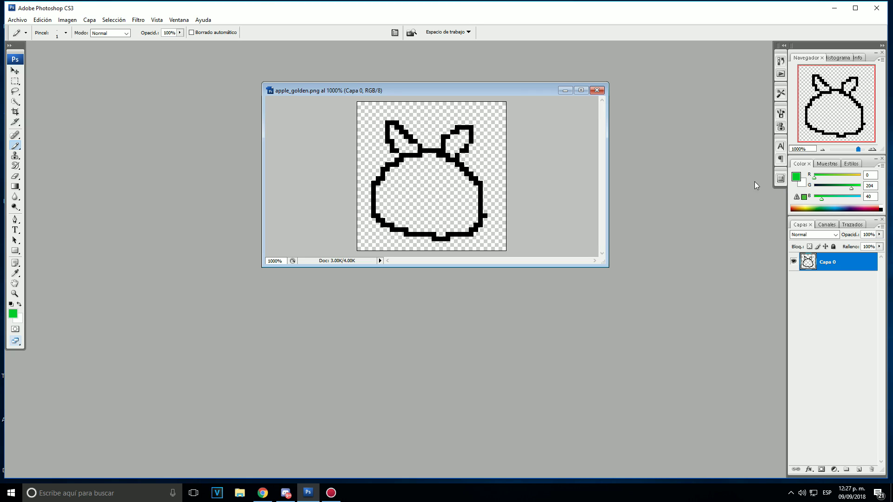
drag(413, 148, 403, 149)
drag(457, 151, 457, 141)
Fill the body of the fruit with yellow (RGB 228, 235, 0)
drag(808, 209, 802, 207)
click(425, 179)
mouse_move(434, 192)
mouse_down()
mouse_move(458, 205)
mouse_move(409, 166)
mouse_move(431, 157)
mouse_move(406, 168)
mouse_up()
click(805, 210)
click(805, 208)
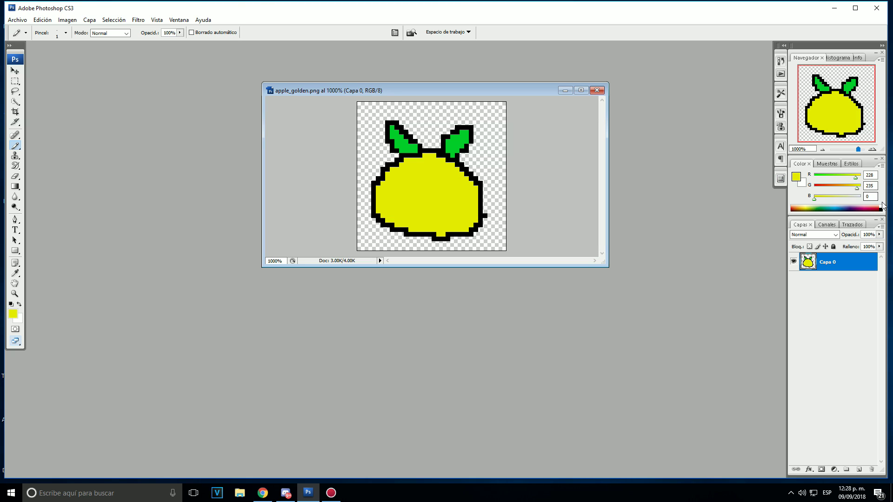
Paint a white highlight on the yellow fruit, then close apple_golden.png with its changes saved
click(879, 207)
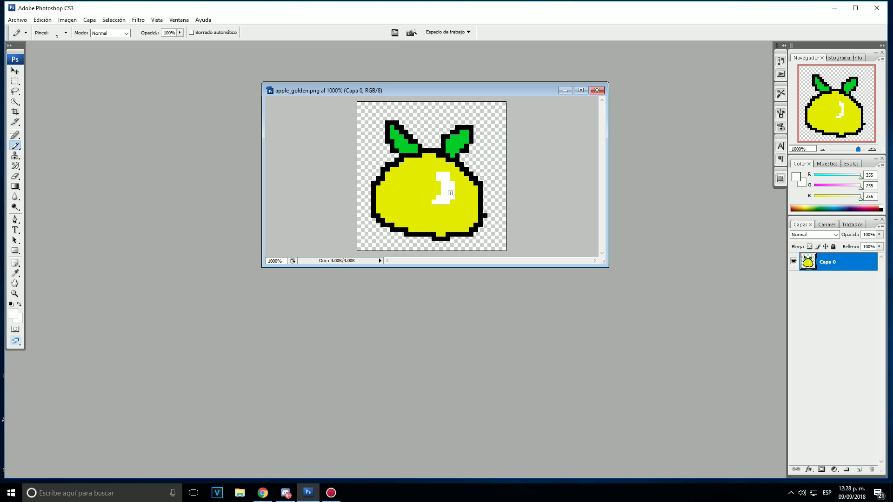
click(601, 93)
click(418, 186)
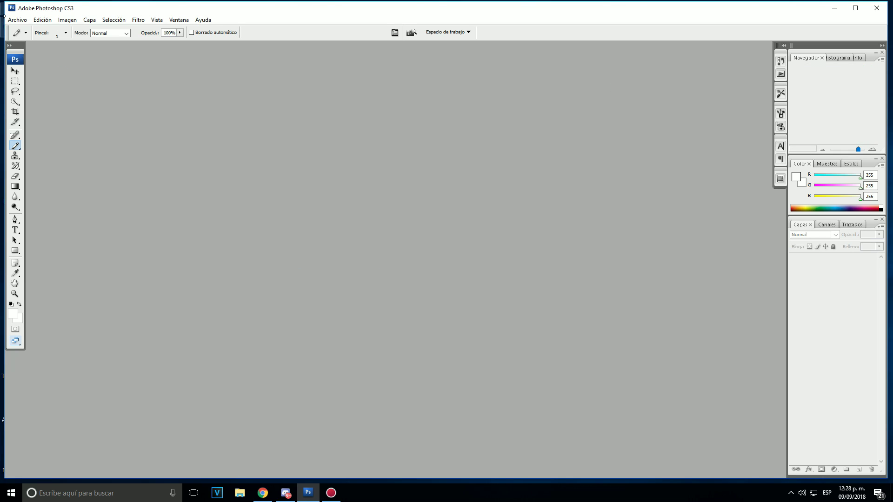
click(18, 19)
click(25, 39)
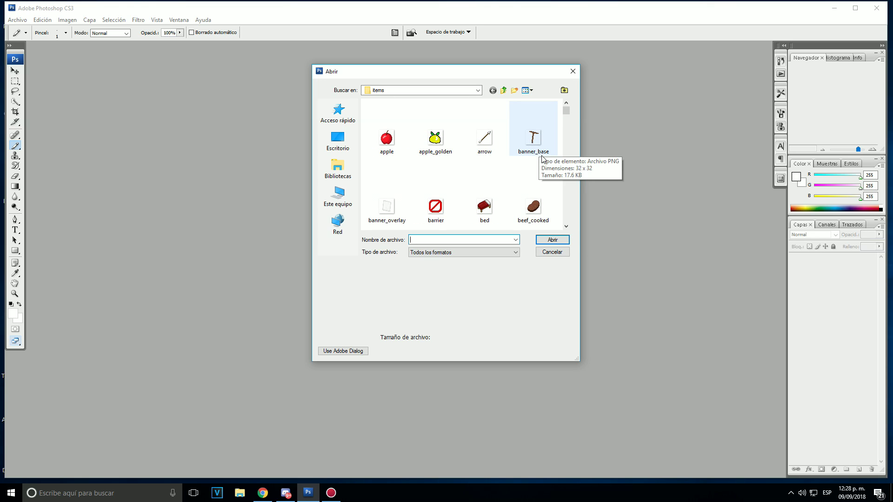
scroll(530, 166, down, 2)
scroll(517, 172, down, 3)
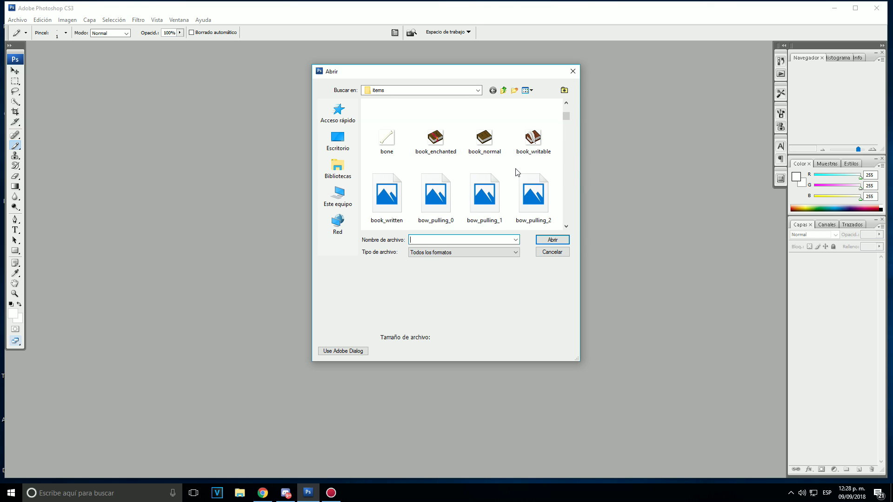
scroll(511, 168, up, 2)
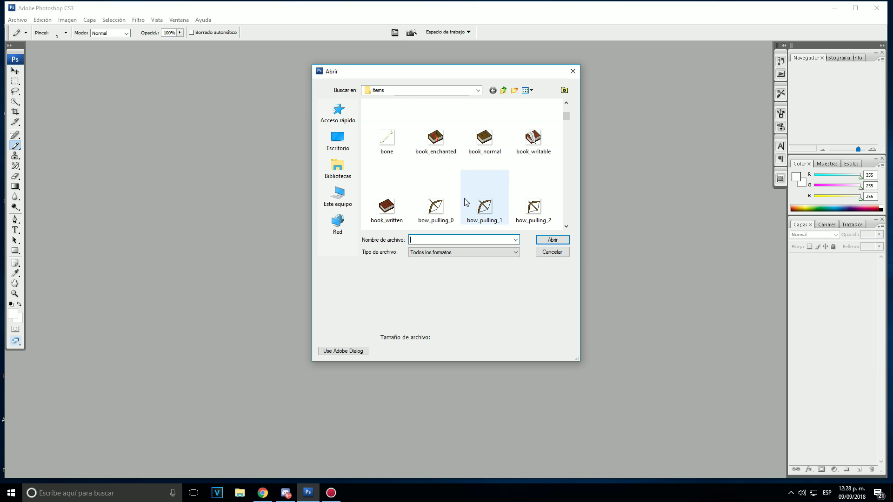
double_click(433, 207)
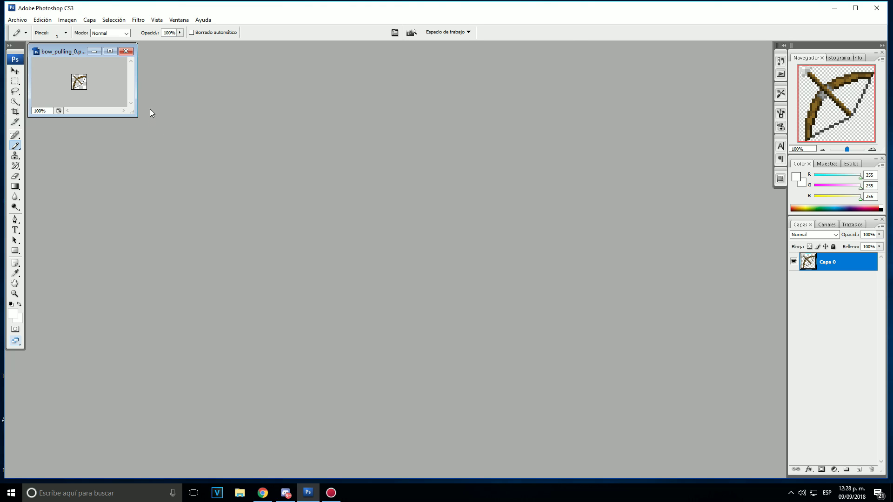
click(126, 51)
Open bow_standby.png from the items folder
click(17, 20)
click(21, 38)
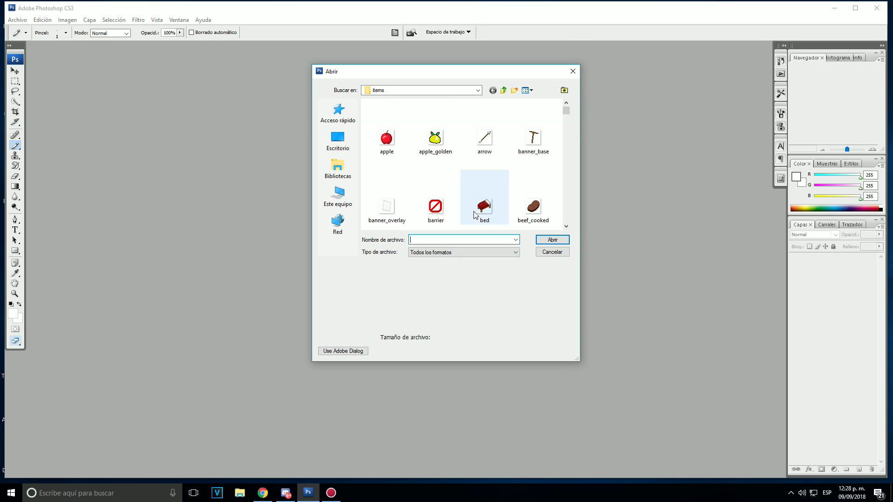
scroll(509, 182, down, 1)
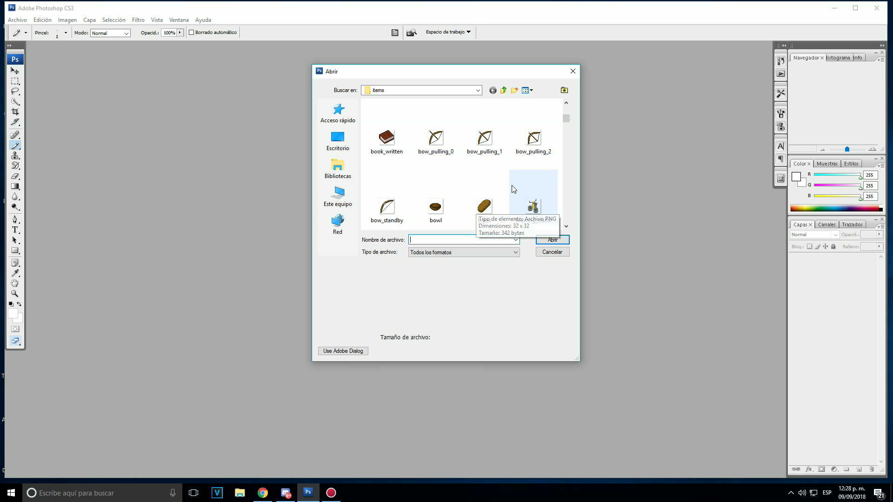
double_click(377, 190)
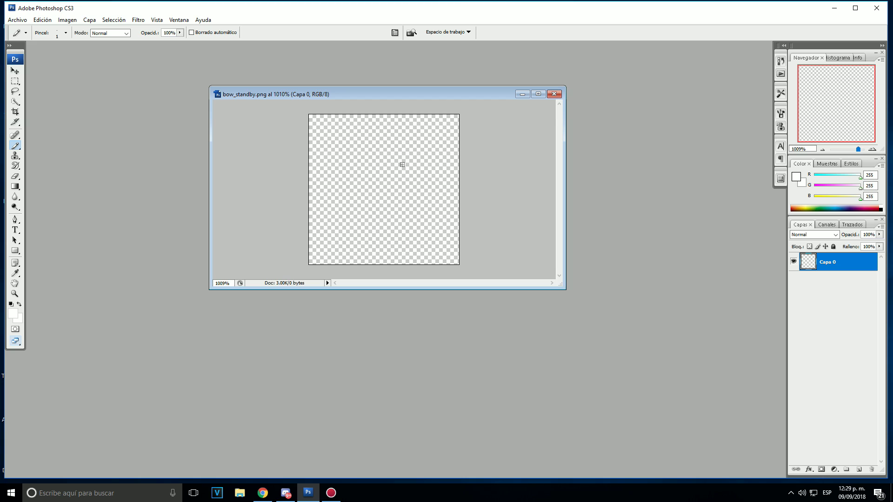
Draw a black double outline of a curved bow with a straight string in the emptied bow_standby.png
mouse_move(405, 153)
mouse_down()
mouse_move(400, 224)
mouse_move(339, 185)
mouse_move(362, 170)
mouse_move(399, 221)
mouse_up()
click(881, 210)
Paint the curved limb between the bow's black outlines, choosing dark green (RGB 0, 111, 90) and brown (RGB 164, 102, 26)
mouse_move(814, 177)
mouse_down()
mouse_move(832, 178)
mouse_move(814, 178)
mouse_up()
drag(814, 188, 835, 188)
drag(814, 199, 830, 199)
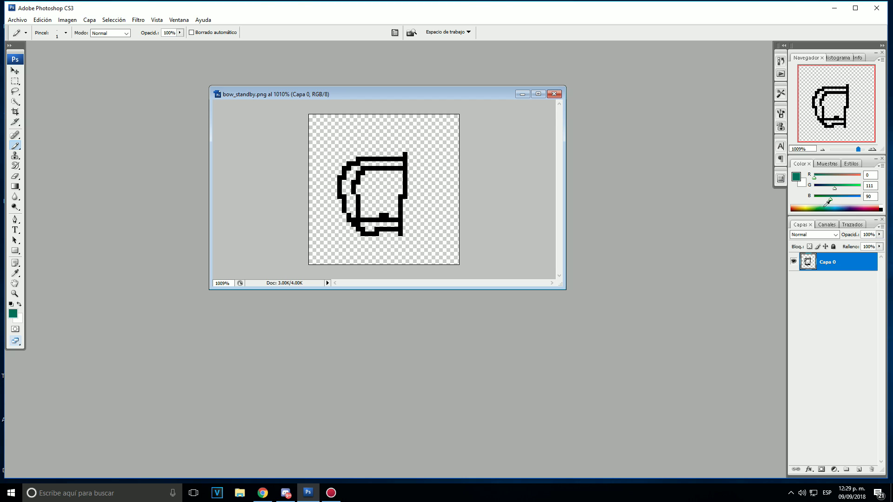
click(796, 177)
click(455, 241)
click(421, 215)
click(565, 109)
drag(403, 164, 371, 163)
click(800, 207)
mouse_move(348, 194)
mouse_down()
mouse_move(369, 230)
mouse_move(398, 226)
mouse_up()
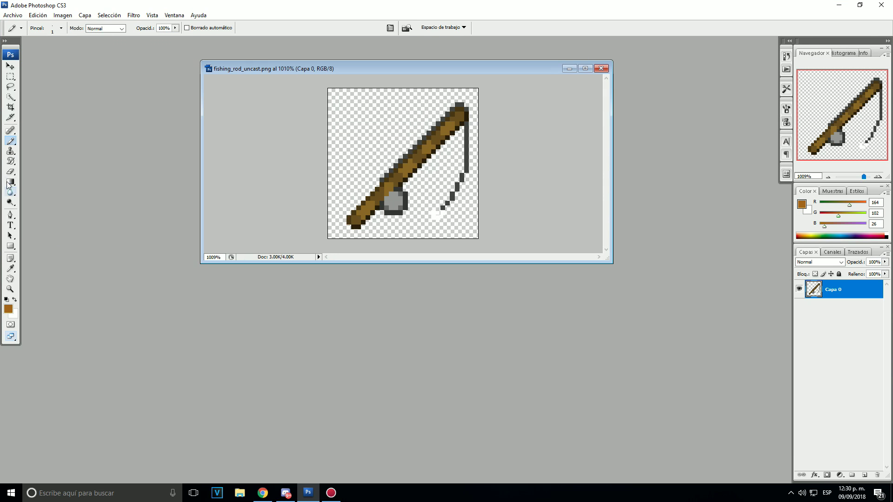
Erase the original rod in fishing_rod_uncast.png and draw a black outline of a slanted rod with a hanging line
click(11, 172)
drag(367, 209, 350, 223)
click(886, 238)
click(10, 141)
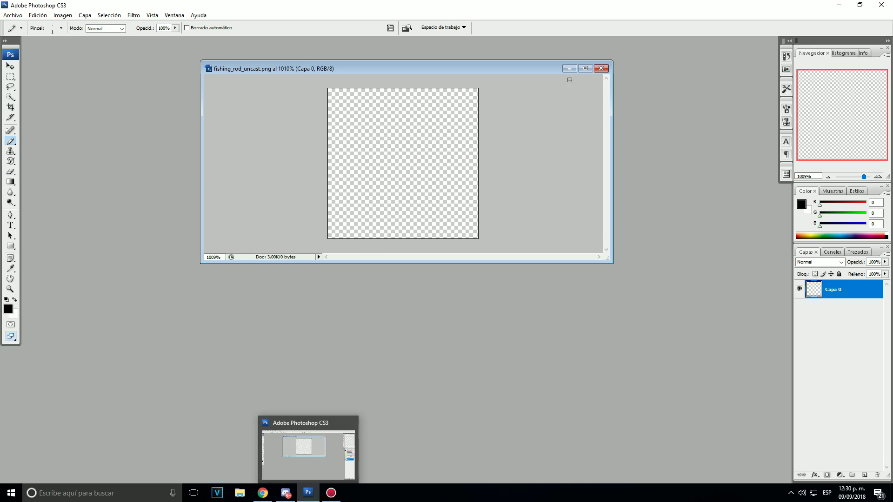
mouse_move(345, 216)
mouse_down()
mouse_move(350, 227)
mouse_move(394, 161)
mouse_up()
mouse_move(352, 225)
mouse_down()
mouse_move(390, 164)
mouse_move(372, 212)
mouse_move(400, 180)
mouse_up()
mouse_move(400, 157)
mouse_down()
mouse_move(413, 158)
mouse_move(449, 227)
mouse_up()
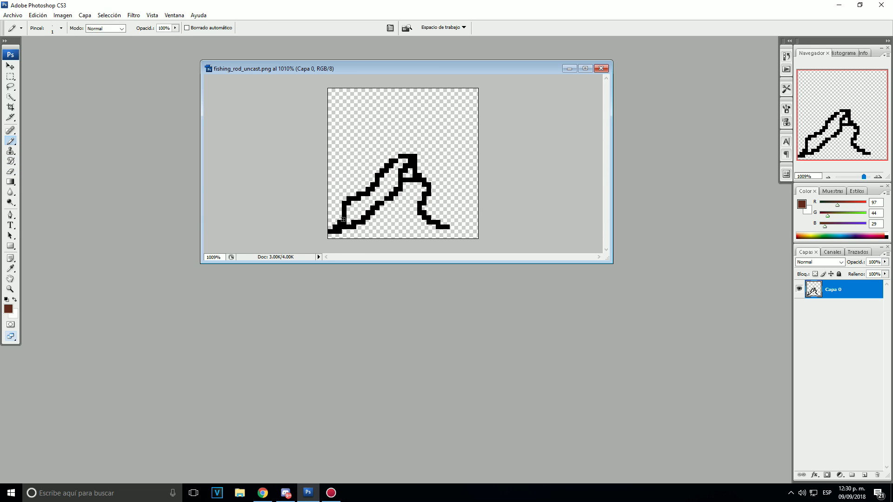
Fill the fishing rod with brown (RGB 97, 44, 29) and paint a purple patch (RGB 78, 47, 136) at its upper end
mouse_move(356, 210)
mouse_down()
mouse_move(391, 188)
mouse_move(379, 190)
mouse_move(380, 181)
mouse_move(402, 162)
mouse_move(406, 175)
mouse_move(413, 171)
mouse_move(384, 167)
mouse_up()
click(855, 235)
click(408, 173)
Save and close fishing_rod_uncast.png, and open bucket_lava.png from the items folder
click(600, 69)
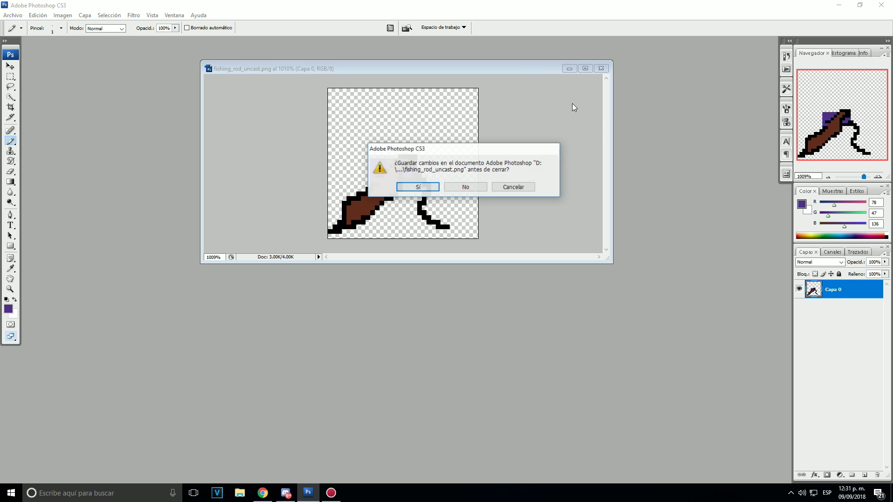
click(417, 186)
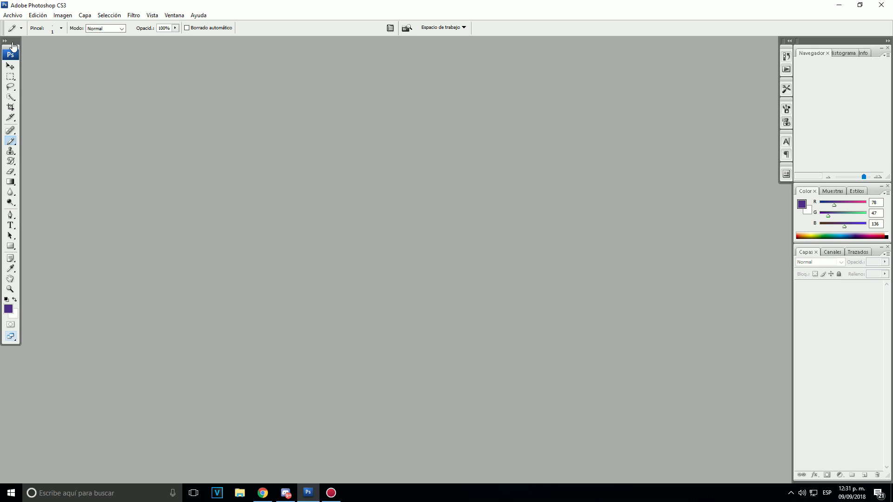
click(19, 19)
click(19, 34)
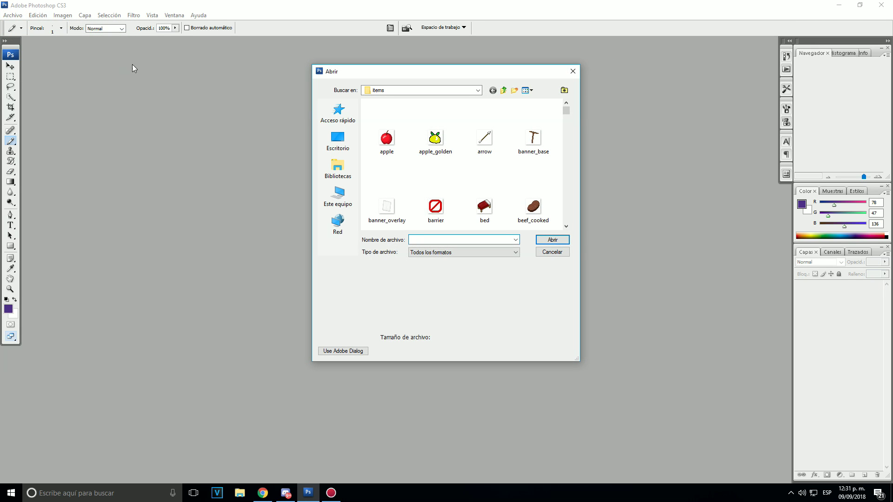
scroll(471, 150, down, 4)
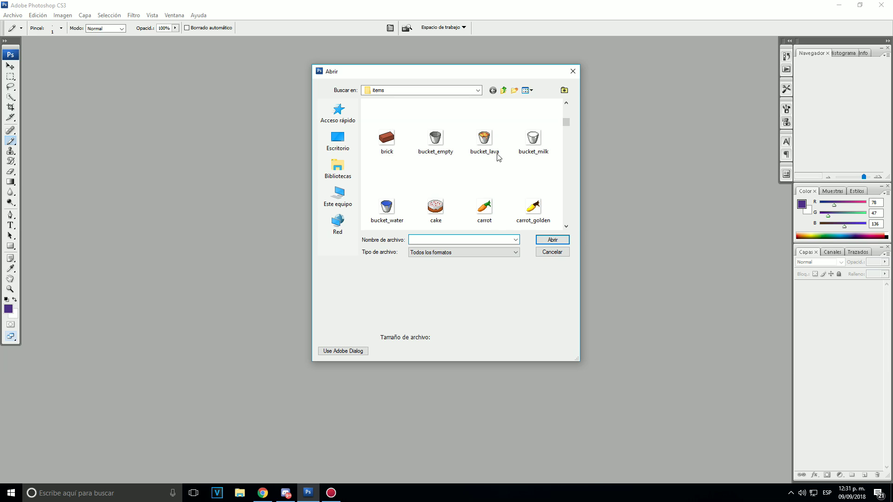
double_click(492, 140)
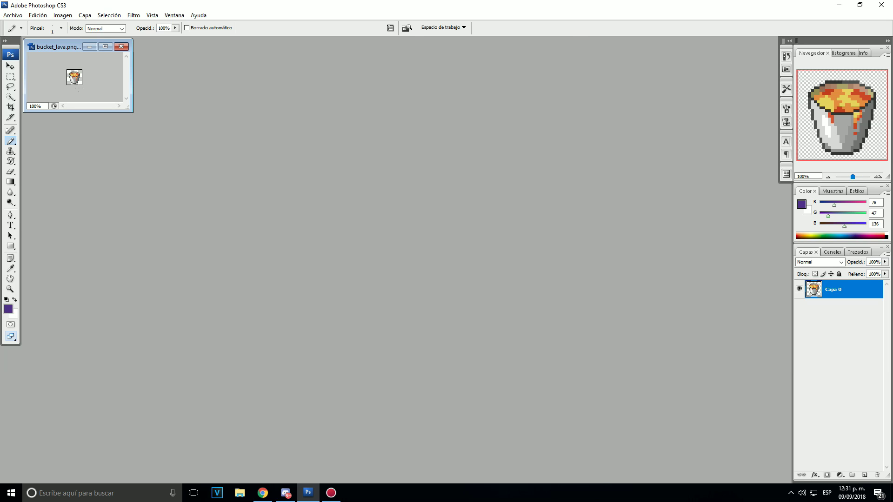
Enlarge the bucket_lava.png window, zoom the image to 1000% and erase the original lava bucket
mouse_move(133, 112)
mouse_down()
mouse_move(420, 231)
mouse_move(536, 264)
mouse_up()
double_click(36, 258)
text(1000)
key(Return)
key(e)
drag(223, 153, 283, 213)
Draw a black one-pixel outline of a bucket with an oval rim on the emptied canvas
click(886, 237)
click(10, 141)
mouse_move(237, 117)
mouse_down()
mouse_move(251, 130)
mouse_move(241, 113)
mouse_move(307, 140)
mouse_up()
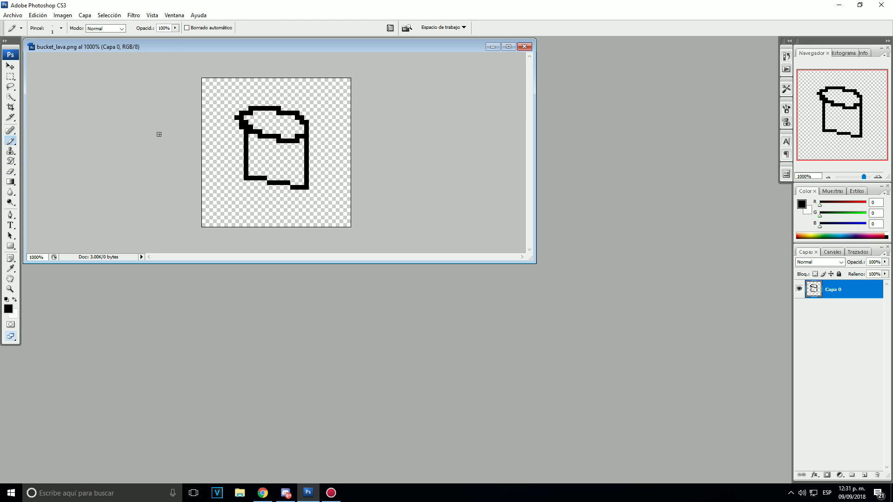
Paint the lava inside the rim red and fill the bucket's body with light blue (RGB 122, 179, 191)
click(880, 236)
mouse_move(257, 113)
mouse_down()
mouse_move(276, 131)
mouse_move(273, 117)
mouse_move(279, 127)
mouse_move(289, 116)
mouse_move(302, 127)
mouse_move(278, 147)
mouse_up()
click(799, 231)
click(818, 235)
drag(824, 226, 854, 226)
mouse_move(250, 137)
mouse_down()
mouse_move(282, 152)
mouse_move(300, 141)
mouse_move(290, 154)
mouse_move(300, 182)
mouse_move(295, 171)
mouse_move(260, 165)
mouse_up()
Save and close bucket_lava.png, and open bucket_water.png from the items folder
click(524, 46)
click(419, 187)
click(12, 15)
click(27, 35)
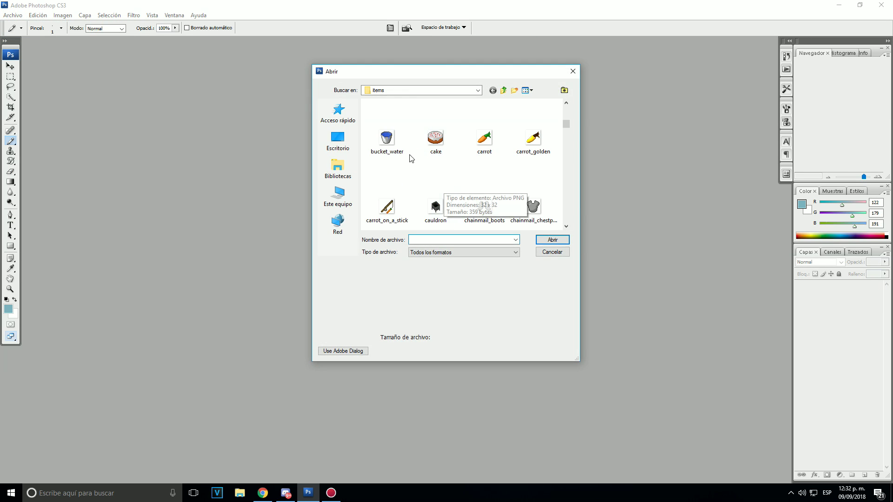
double_click(389, 142)
Move the bucket_water.png window towards the centre, zoom the image to 1000% and erase the original water bucket
drag(149, 46, 385, 123)
double_click(270, 311)
text(1000)
key(Return)
click(11, 172)
mouse_move(372, 179)
mouse_down()
mouse_move(363, 255)
mouse_move(442, 256)
mouse_move(413, 174)
mouse_move(386, 191)
mouse_move(394, 193)
mouse_move(385, 184)
mouse_move(448, 207)
mouse_move(427, 188)
mouse_move(437, 194)
mouse_move(395, 185)
mouse_move(416, 198)
mouse_move(420, 188)
mouse_up()
Draw a black outline of a rounded bucket with a slanted opening in bucket_water.png
click(10, 141)
click(886, 237)
click(11, 172)
click(10, 141)
Paint the water blue (RGB 0, 109, 163) with a spill over the rim, and fill the bucket's body with grey-brown (RGB 121, 114, 99)
click(845, 235)
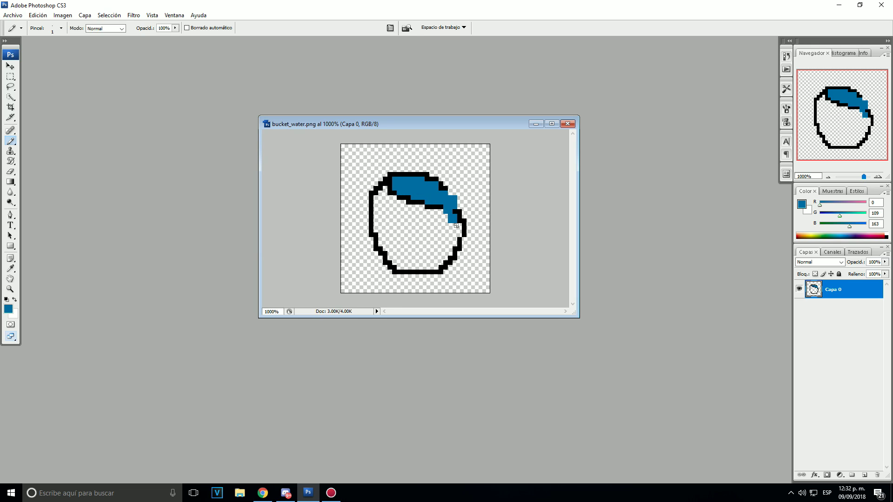
mouse_move(858, 237)
mouse_down()
mouse_move(813, 234)
mouse_move(838, 227)
mouse_up()
click(403, 235)
mouse_move(418, 239)
mouse_down()
mouse_move(377, 196)
mouse_move(386, 192)
mouse_move(382, 249)
mouse_move(402, 267)
mouse_move(450, 250)
mouse_move(415, 217)
mouse_move(445, 220)
mouse_move(429, 263)
mouse_move(389, 216)
mouse_move(402, 212)
mouse_move(416, 235)
mouse_move(412, 259)
mouse_move(437, 246)
mouse_move(430, 235)
mouse_move(435, 244)
mouse_move(443, 235)
mouse_up()
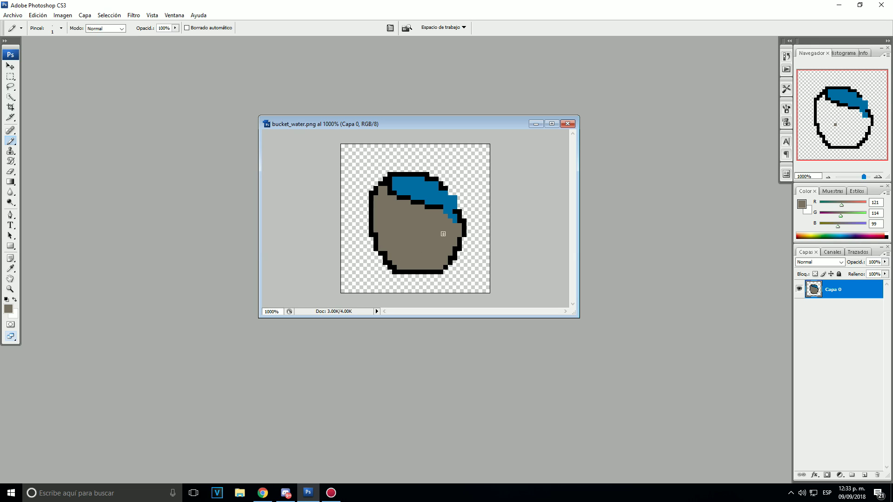
click(14, 15)
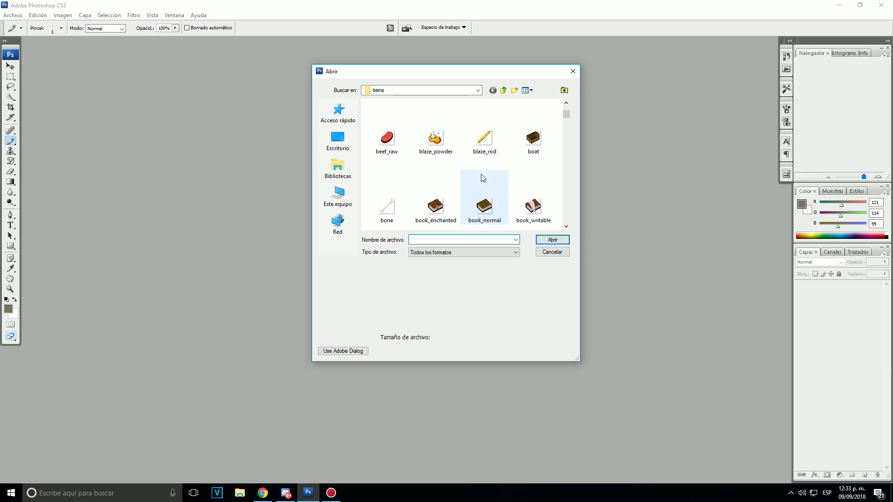
click(571, 72)
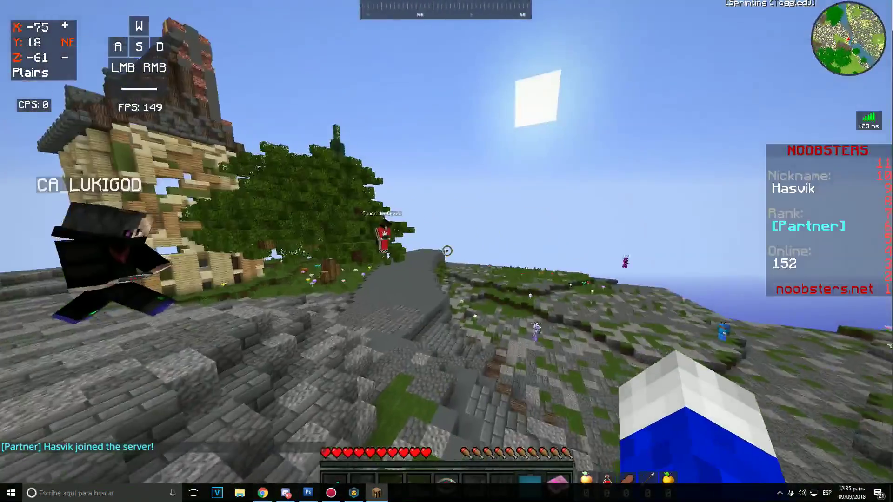
Switch to Minecraft and look through the available resource packs for the new texture pack
key(Escape)
click(377, 352)
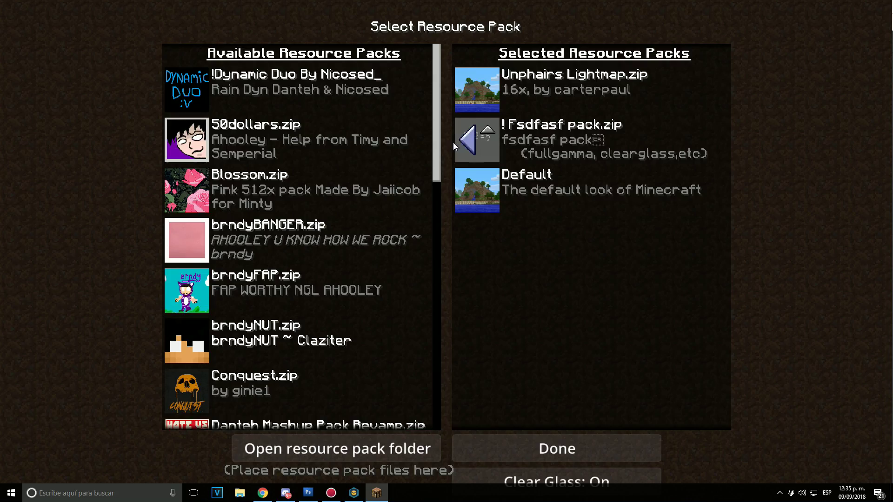
scroll(289, 143, down, 4)
drag(436, 154, 418, 408)
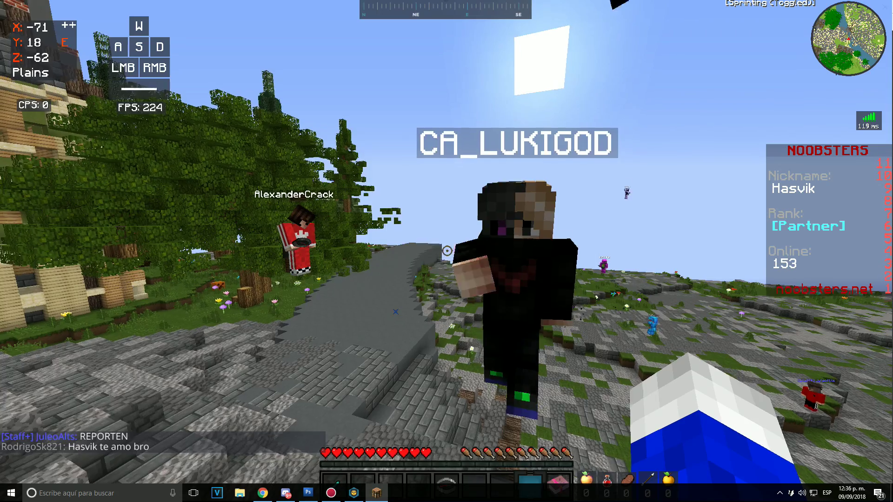
key(e)
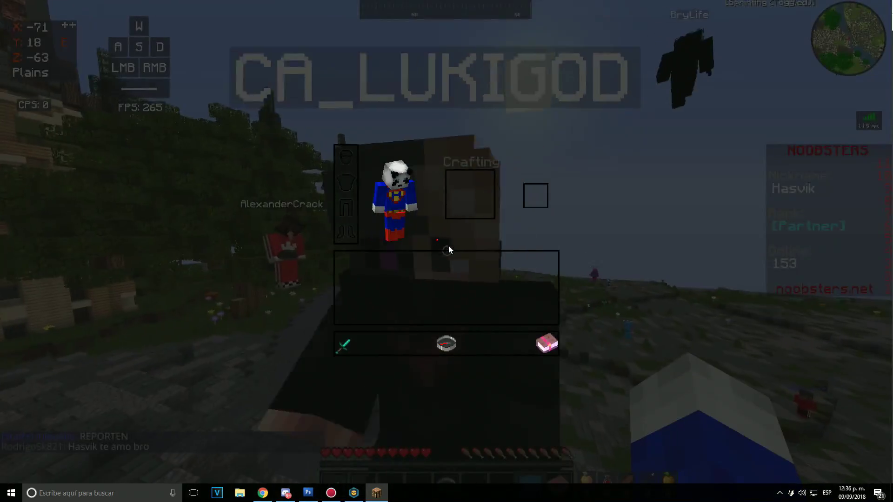
Switch to File Explorer and rename the Shado Blue Pack folder in resourcepacks as ASDASD PACK
key(alt+Tab)
click(217, 329)
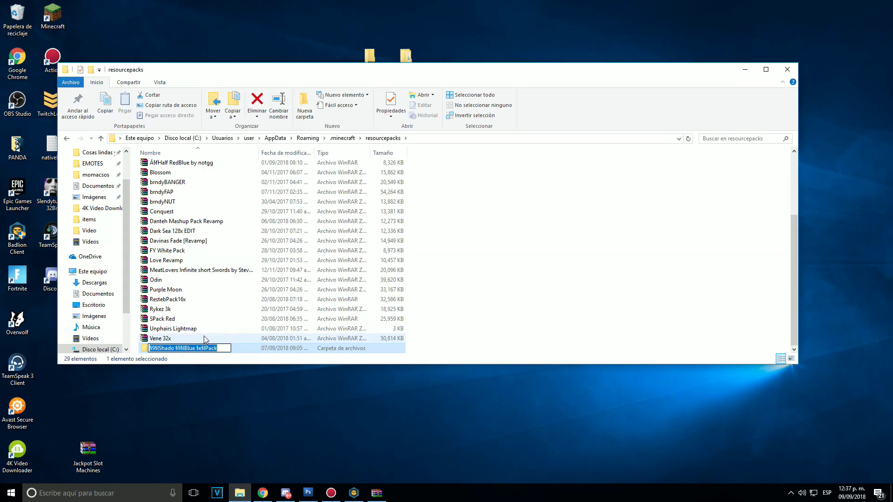
text(ASDASD PACK)
key(Return)
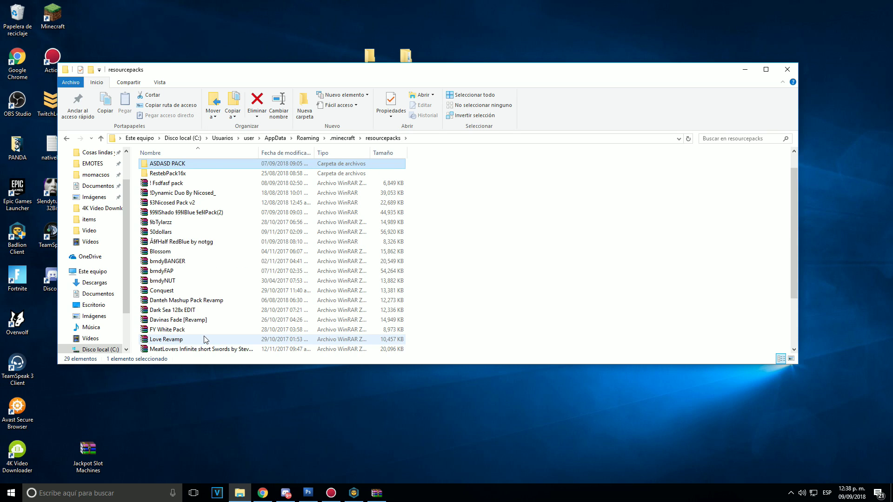
Return to Minecraft and add ASDASD PACK to the selected resource packs
key(alt+Tab)
scroll(372, 149, up, 1)
click(279, 186)
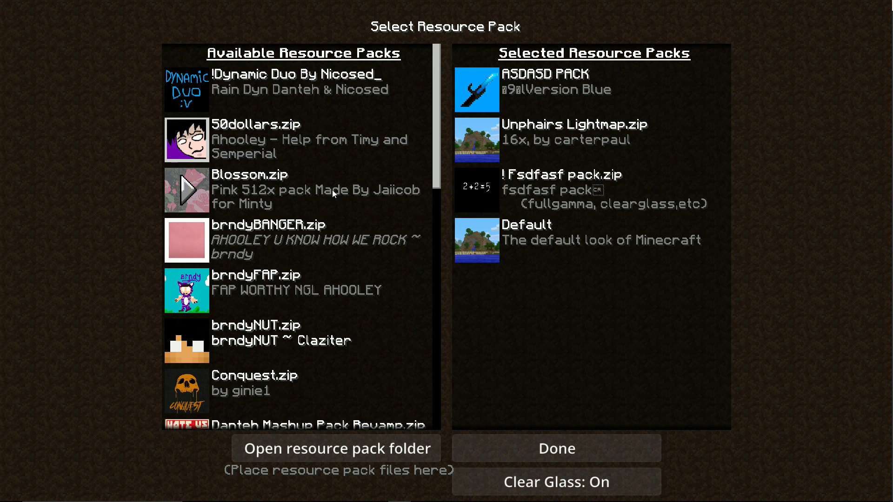
click(465, 188)
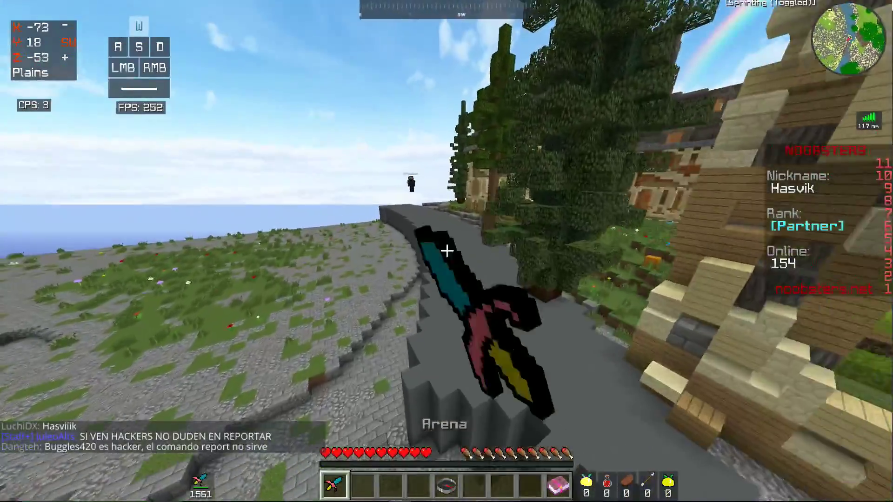
Join the arena and examine the character's armour in third-person view and the inventory items
key(F5)
key(F5)
right_click(447, 251)
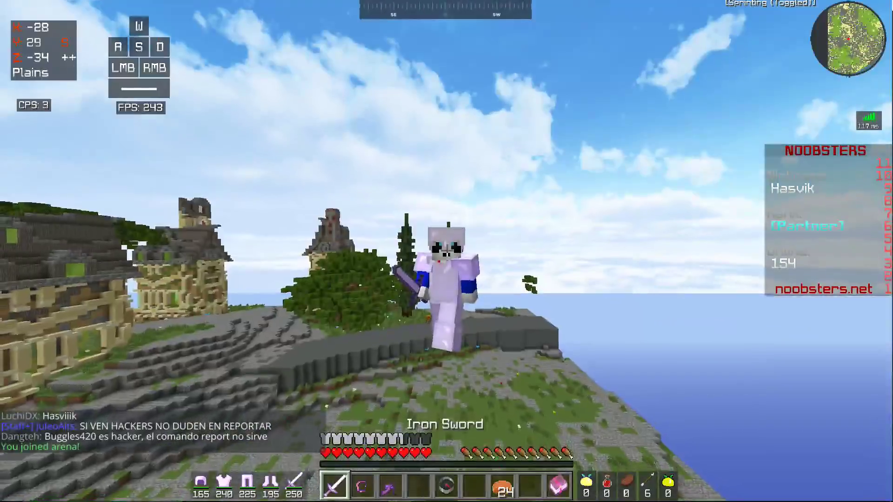
key(e)
key(e)
Cast the fishing rod and try the bow and iron sword to examine their textures in hand
key(3)
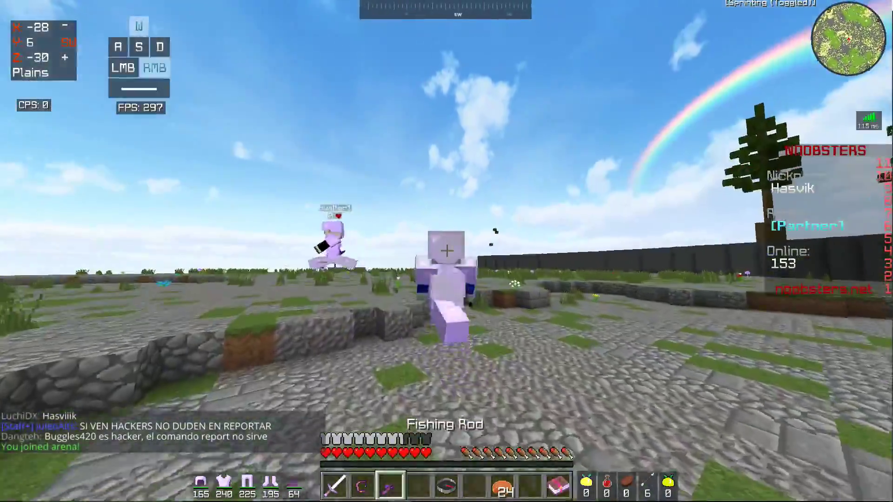
right_click(447, 251)
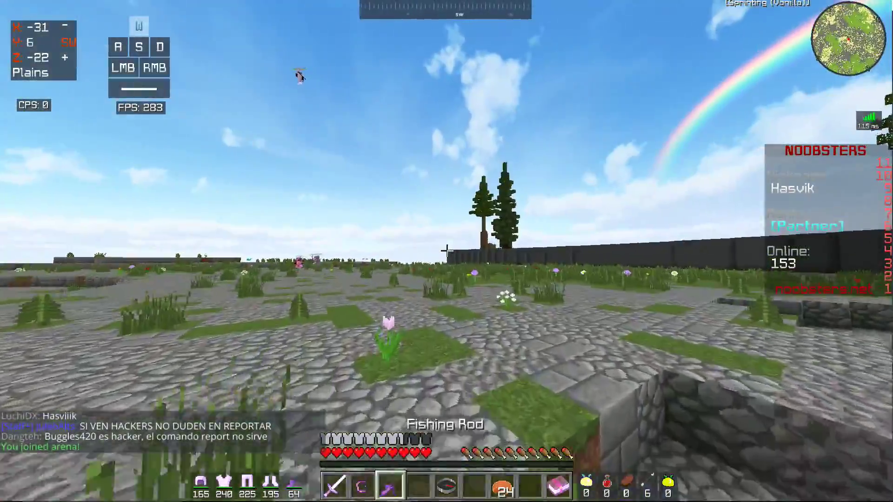
key(2)
key(1)
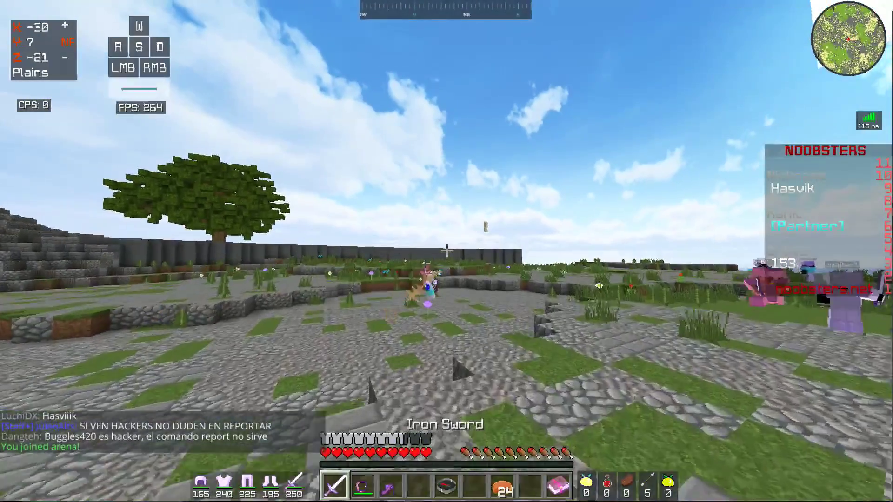
Dismiss the unfinished chat command and use the compass's Servers menu to join UHC Meetup
key(slash)
text(h)
key(Escape)
key(5)
right_click(446, 251)
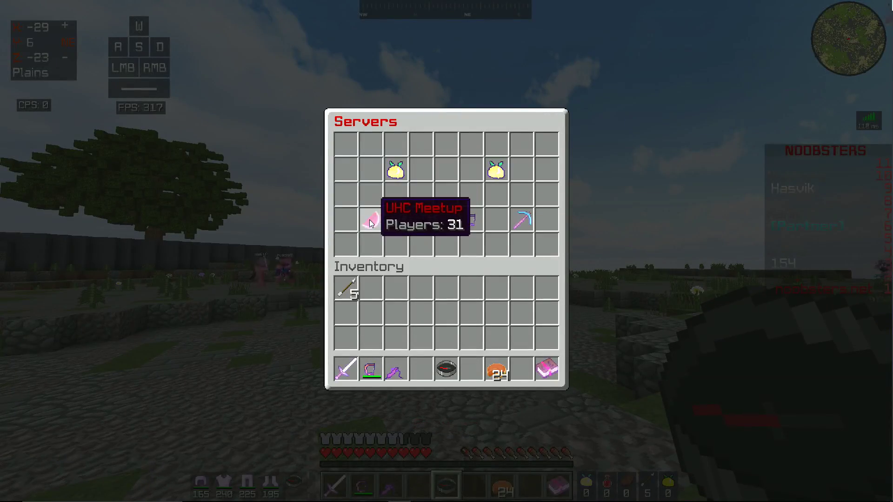
click(346, 170)
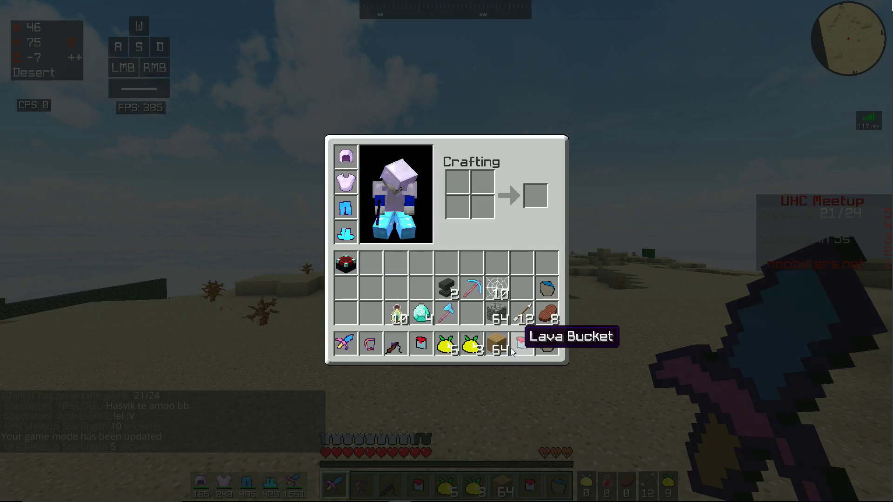
Arrange the hotbar with cobblestone in slot 2, the bow in slot 4 and a water bucket in slot 7
key(2)
key(e)
key(F5)
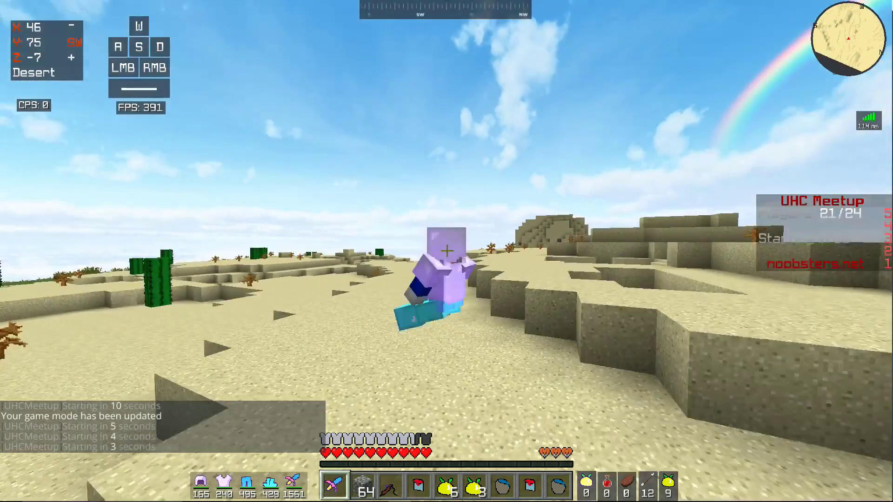
key(F5)
key(F5)
key(e)
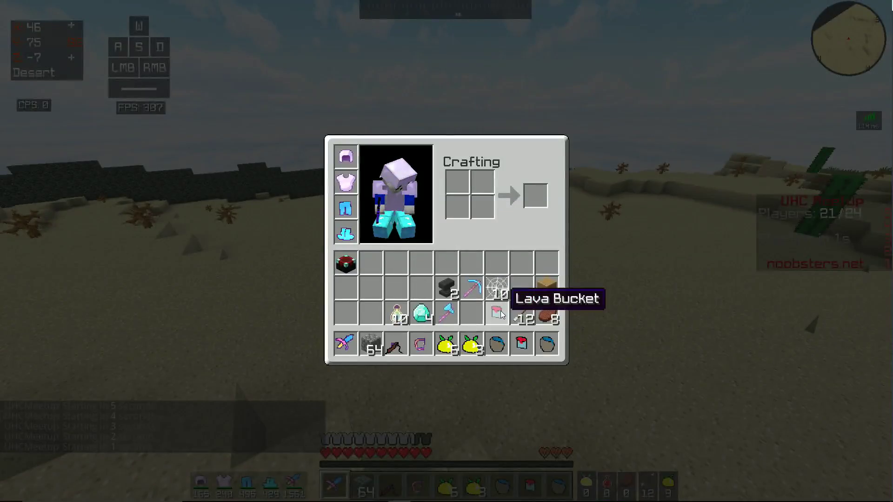
key(e)
Hold the fishing rod and examine the character and rod in first- and third-person views
key(F5)
key(F5)
key(F5)
key(3)
key(F5)
key(F5)
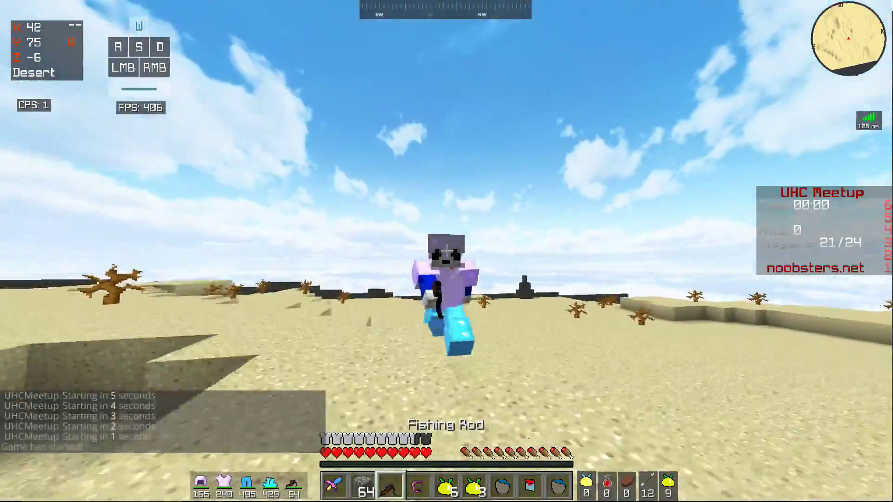
key(F5)
Place cobblestone blocks on the sand and eat a golden apple while checking the item textures from different views
key(2)
right_click(446, 251)
key(F5)
key(F5)
key(5)
right_click(447, 251)
key(F5)
key(F5)
key(1)
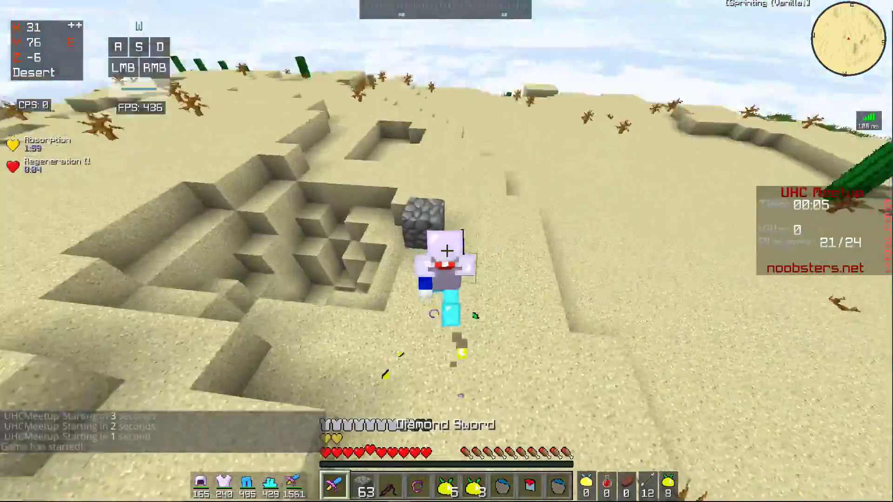
key(2)
right_click(447, 251)
key(1)
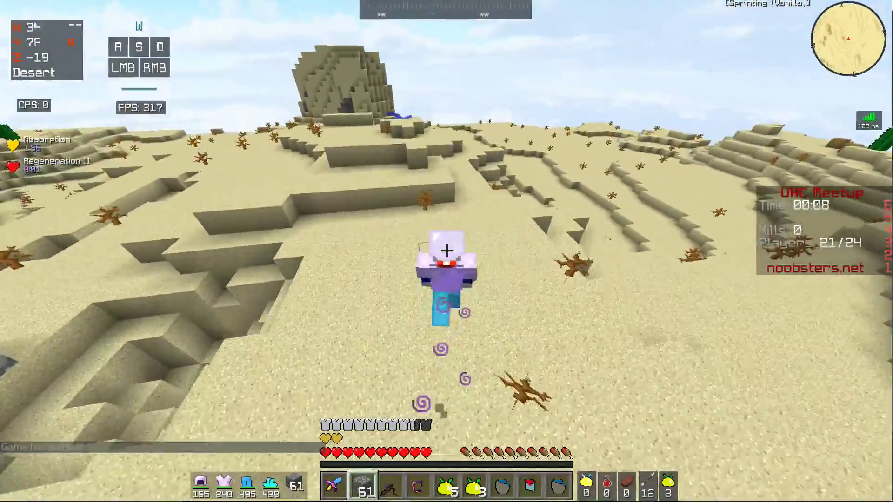
Examine the armoured character from the front and behind, and return to first-person view
key(F5)
key(F5)
key(F5)
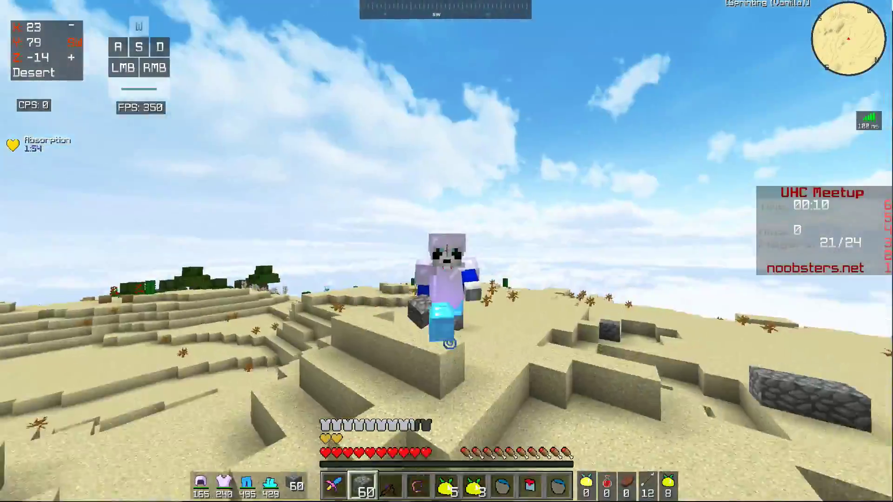
key(F5)
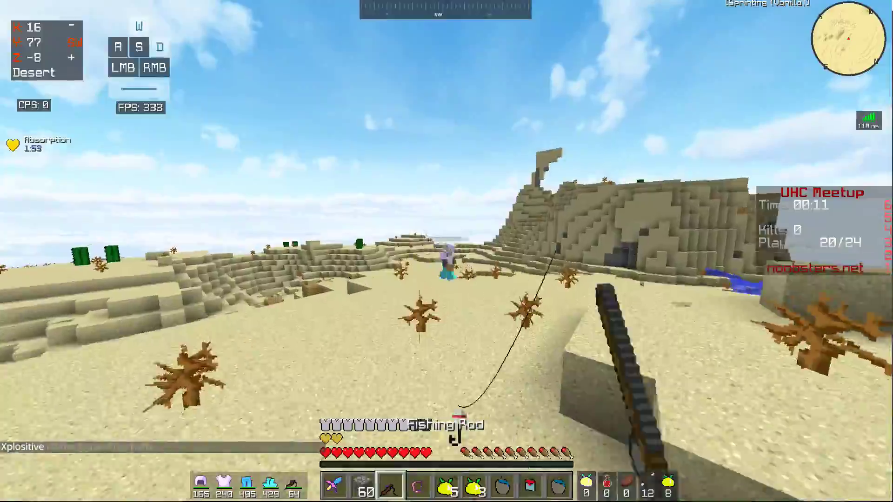
Cast the fishing rod at the approaching armoured opponent and strike with the diamond sword
right_click(446, 251)
right_click(447, 252)
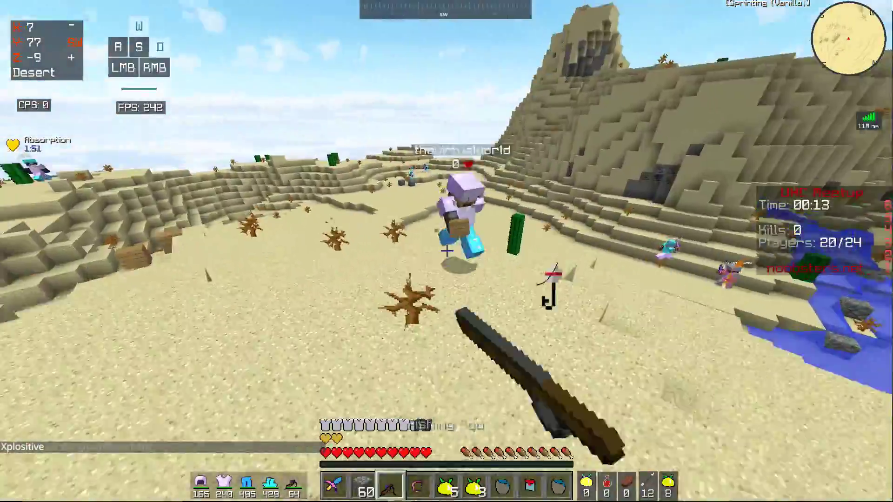
key(1)
click(447, 251)
click(446, 251)
click(446, 251)
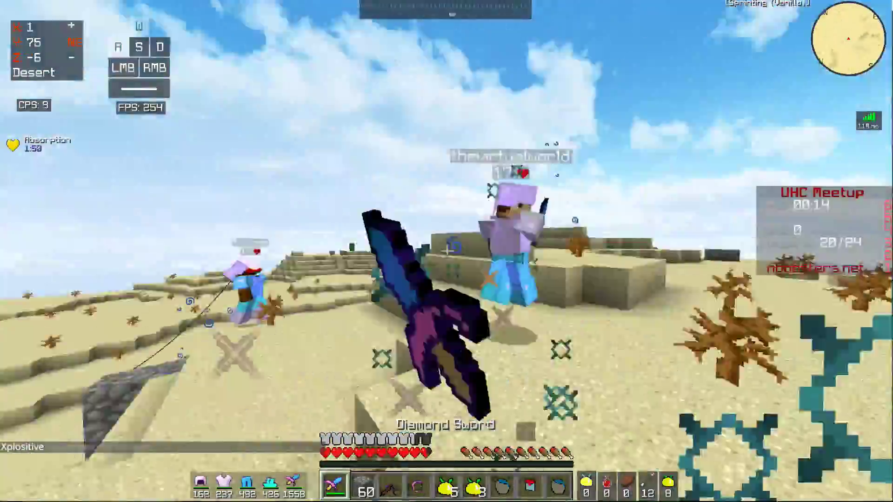
Cast the fishing rod at the opponent again and follow up with further diamond sword hits
key(3)
right_click(447, 252)
key(1)
click(447, 251)
click(446, 251)
click(446, 251)
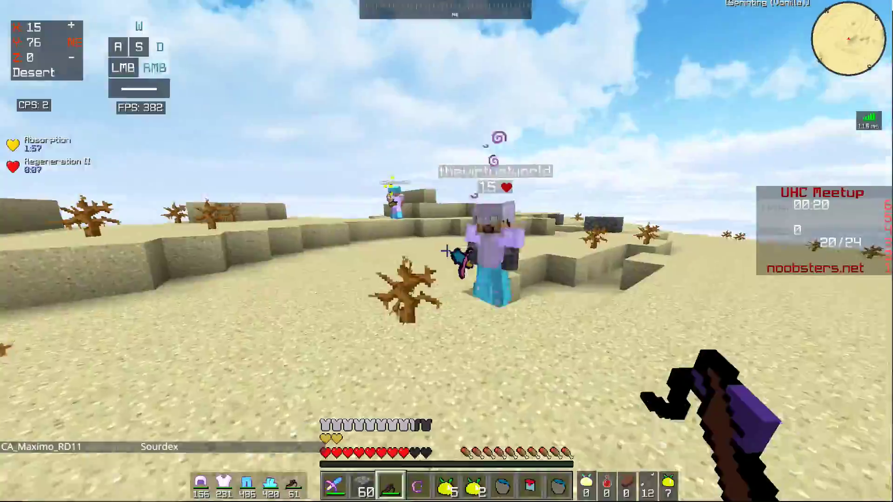
Chase the armoured opponent across the sand and attack repeatedly at close range with the diamond sword
click(446, 251)
click(447, 251)
click(446, 251)
click(446, 252)
click(446, 251)
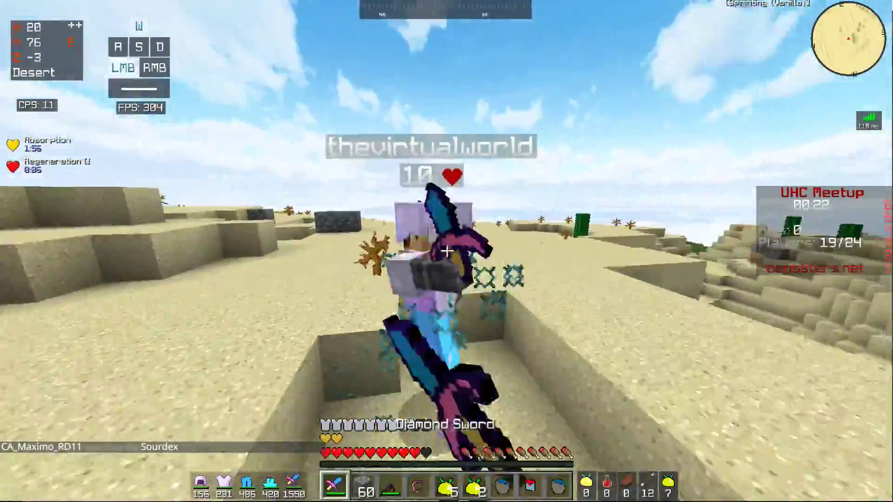
click(446, 251)
click(447, 251)
click(446, 251)
click(447, 251)
click(446, 251)
click(446, 251)
click(446, 251)
Cast the fishing rod at the next opponent across the desert and land a long series of diamond sword hits
key(3)
right_click(447, 251)
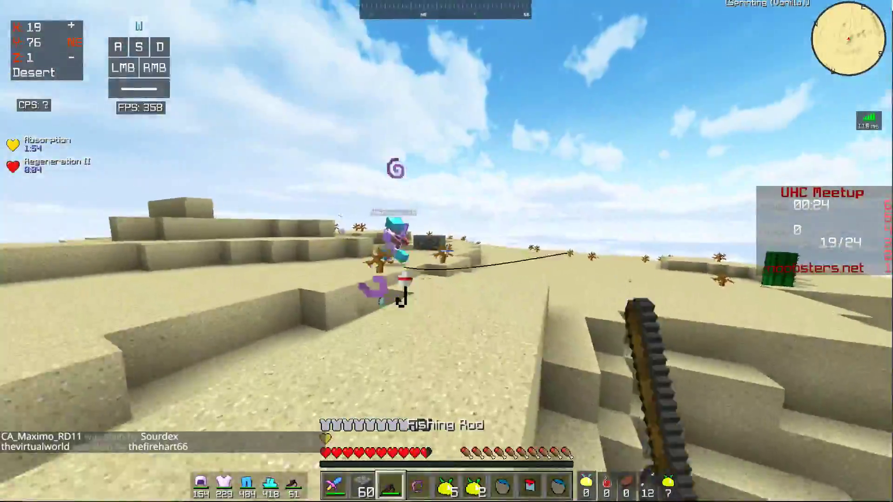
right_click(447, 252)
key(1)
key(1)
click(446, 251)
click(446, 251)
click(446, 251)
click(447, 251)
click(446, 251)
click(447, 251)
click(446, 251)
click(446, 251)
click(447, 251)
click(446, 251)
click(447, 251)
click(447, 251)
click(446, 251)
click(446, 251)
click(446, 251)
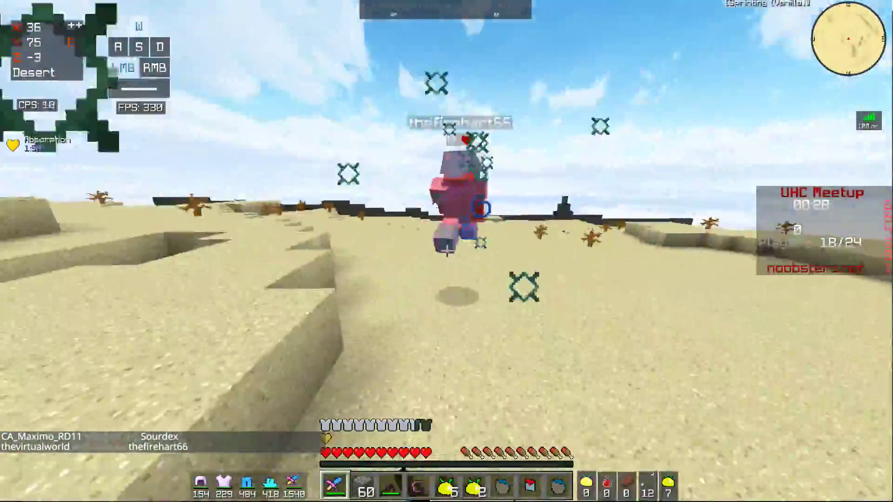
Switch briefly to the fishing rod and back to the diamond sword to hit the opponent at point-blank range
right_click(446, 252)
key(3)
key(1)
click(447, 251)
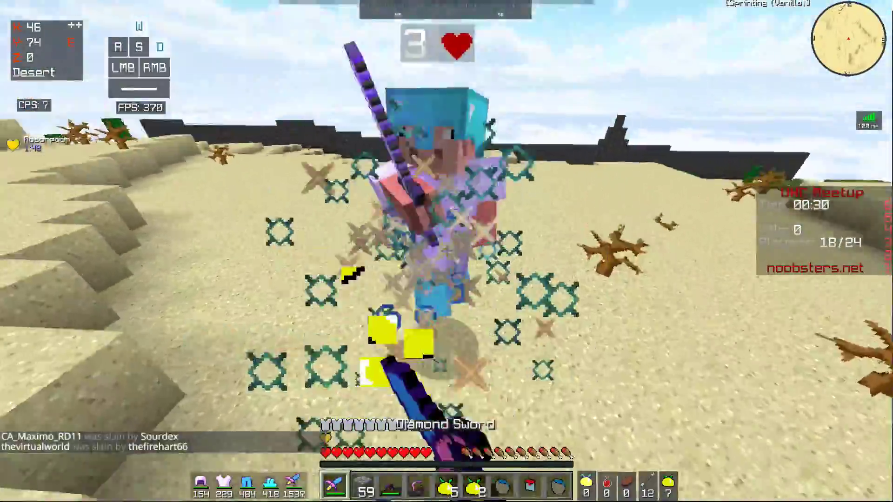
Review the looted items in the inventory and swap the worn helmet for the blue diamond one
key(e)
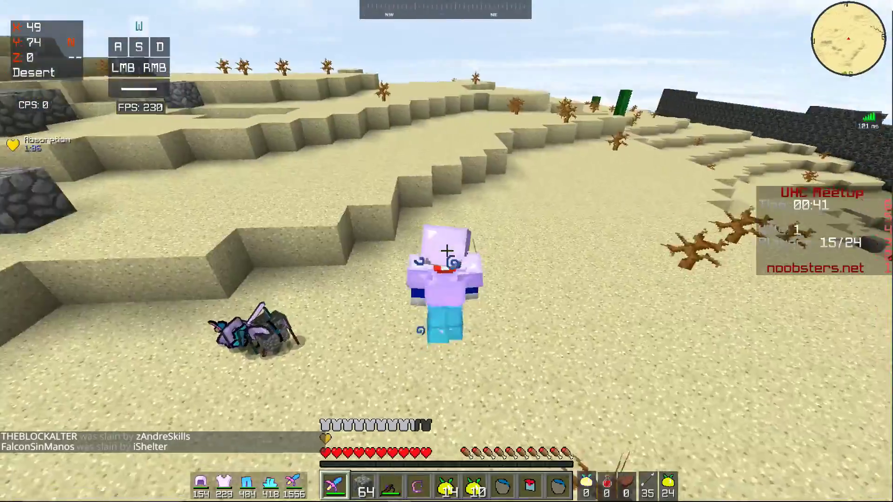
key(e)
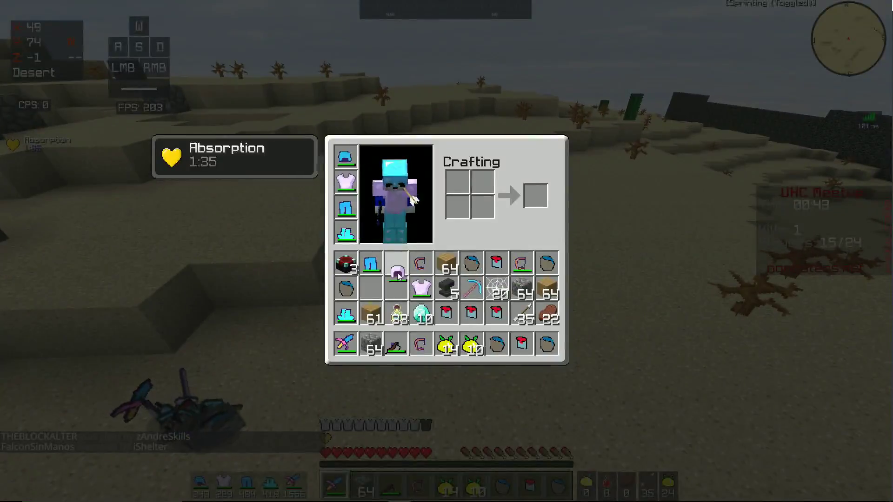
key(e)
key(e)
key(e)
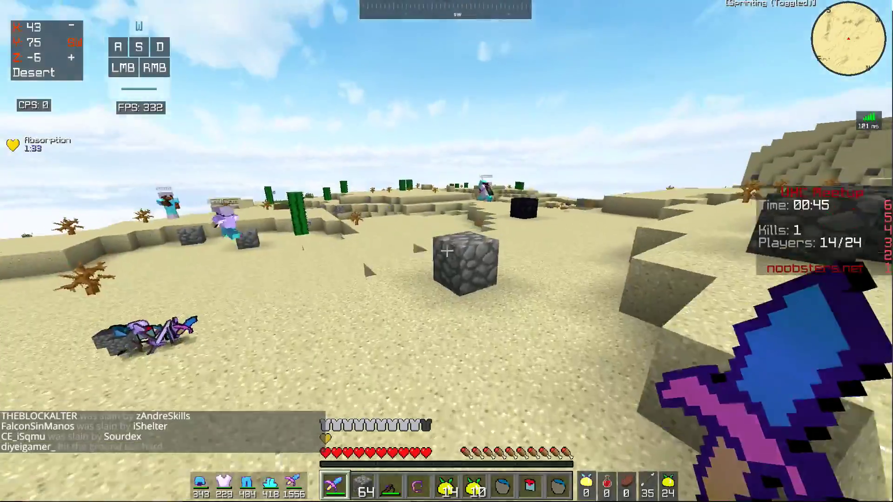
Advance towards the distant opponents, switching between the fishing rod and diamond sword, and swing the sword
key(3)
click(447, 251)
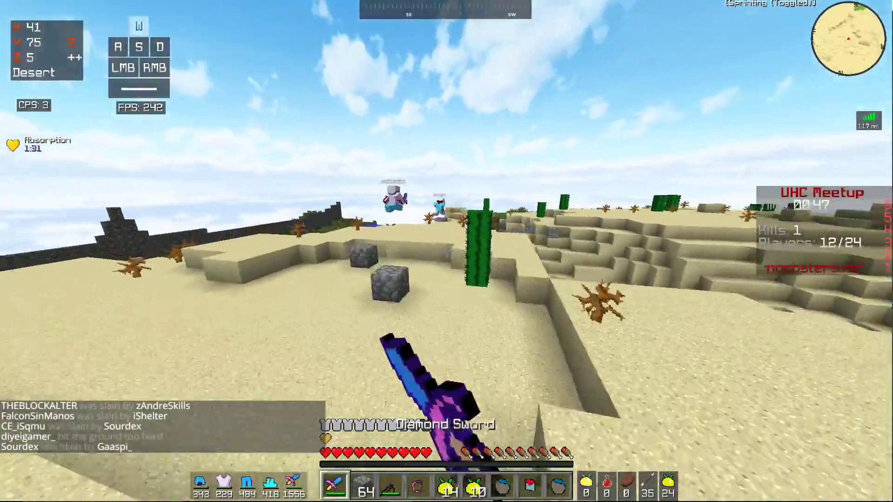